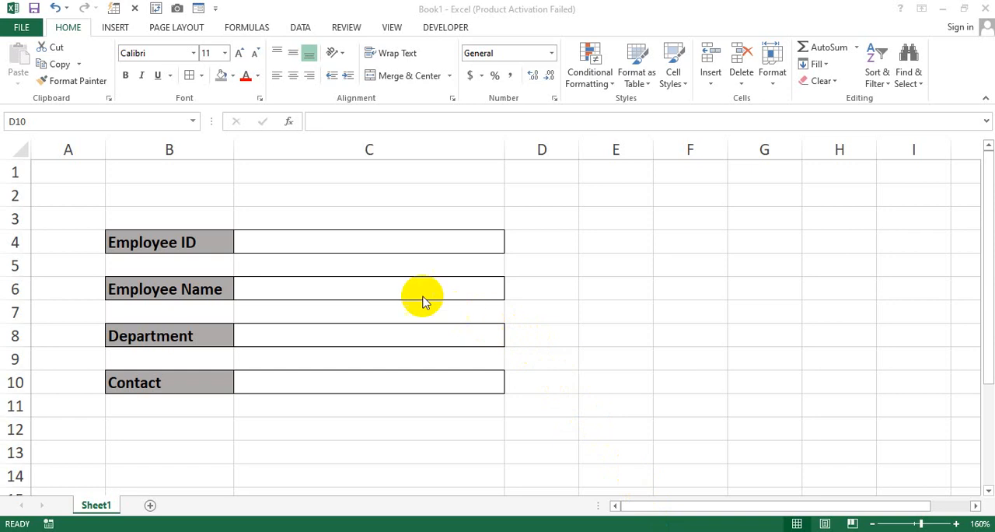
Step: Look over the employee form's labels and entry cells for ID, name, department and contact
click(317, 243)
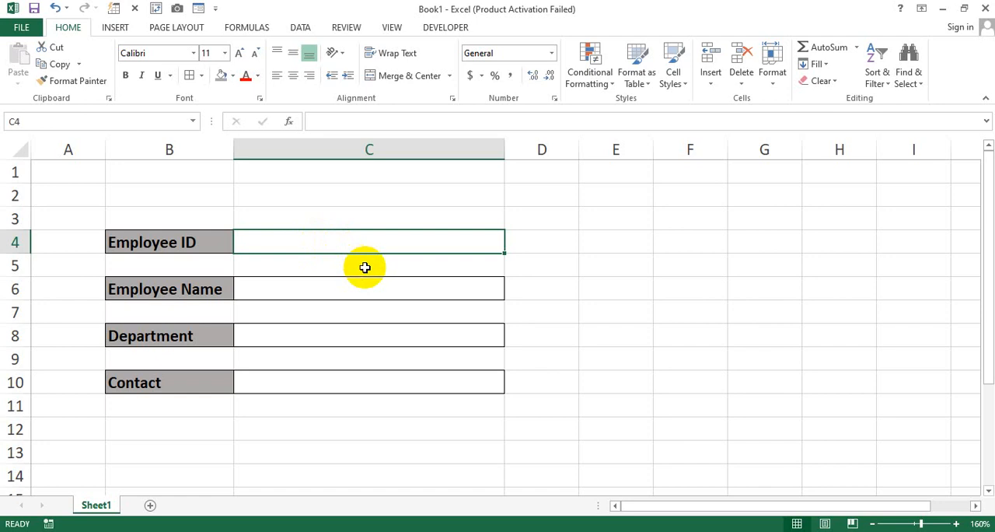
click(344, 286)
click(340, 329)
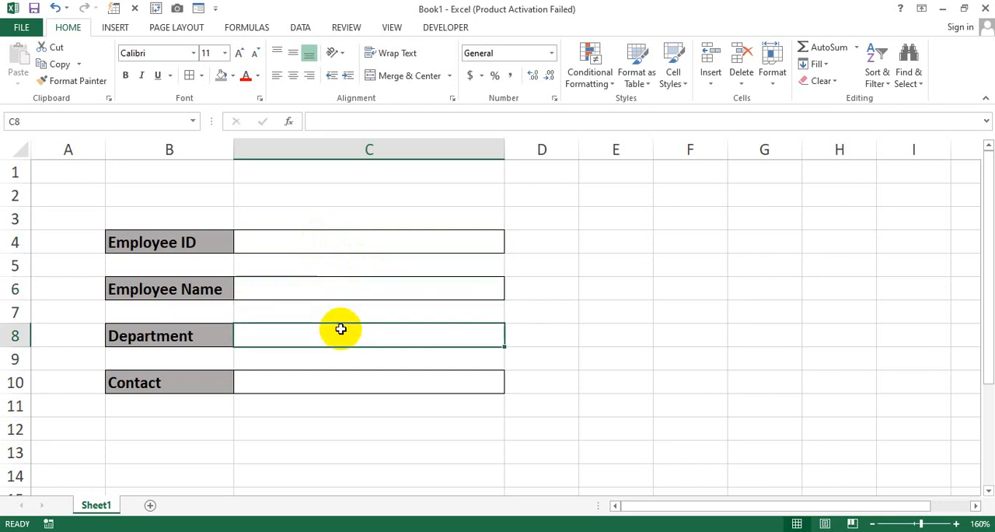
click(381, 312)
click(525, 305)
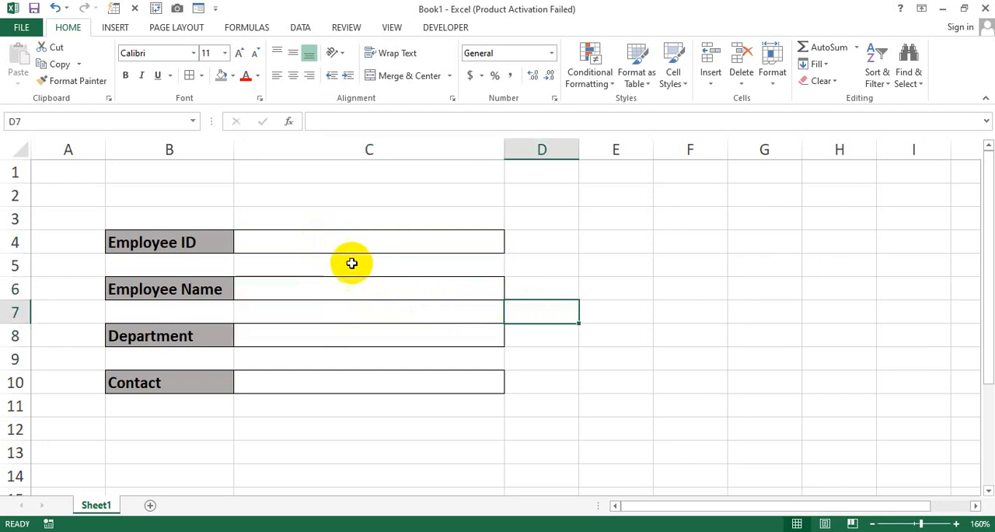
click(221, 241)
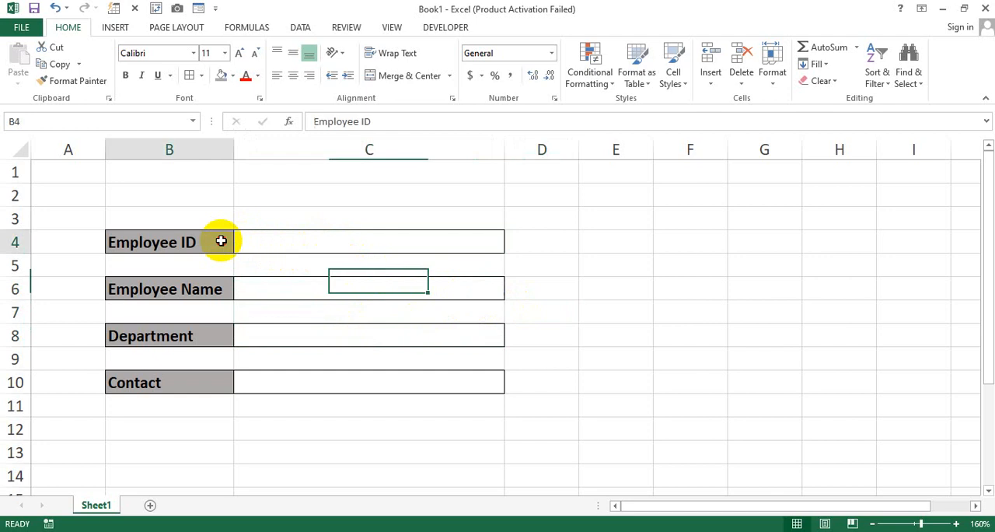
click(210, 288)
click(207, 335)
click(225, 380)
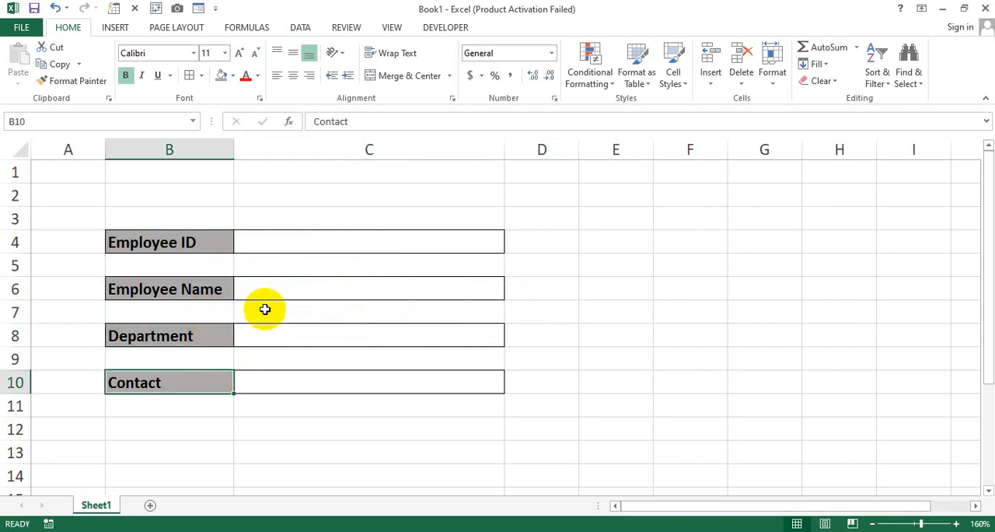
click(219, 247)
click(311, 243)
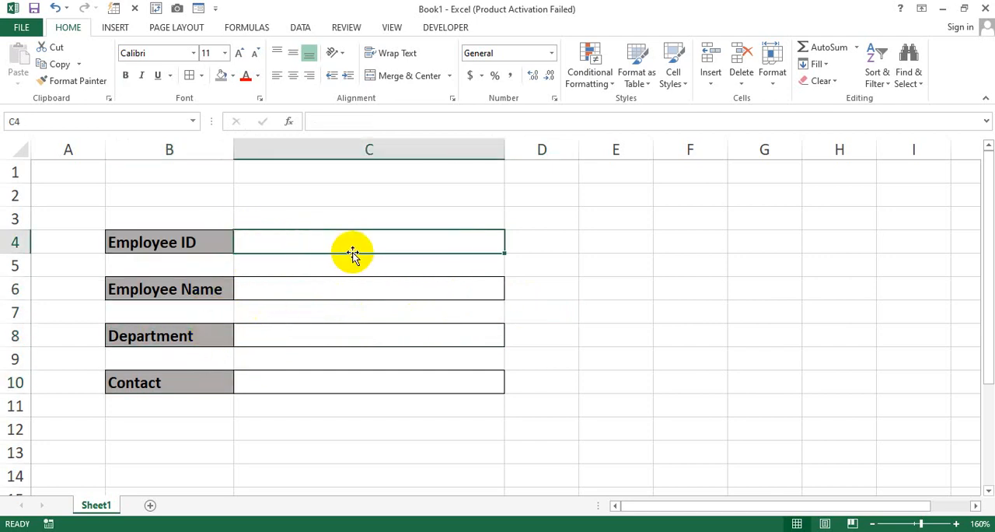
Step: Begin a data validation input message for the Employee Name entry cell, titled "Employee Name"
click(300, 296)
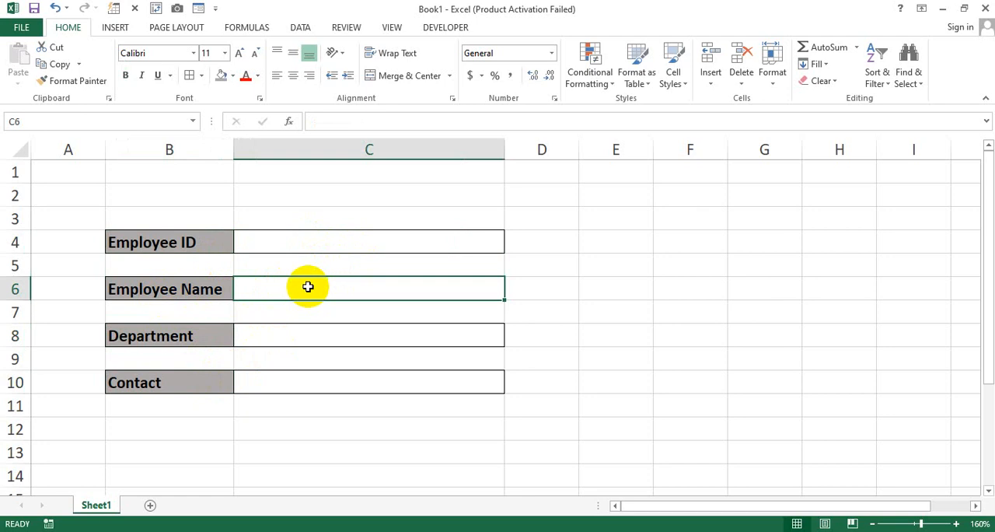
click(308, 30)
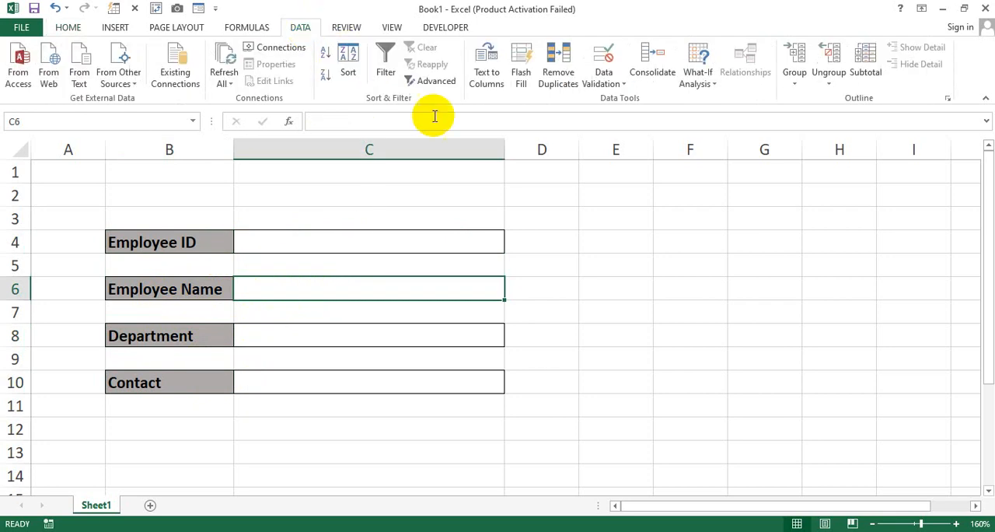
click(620, 82)
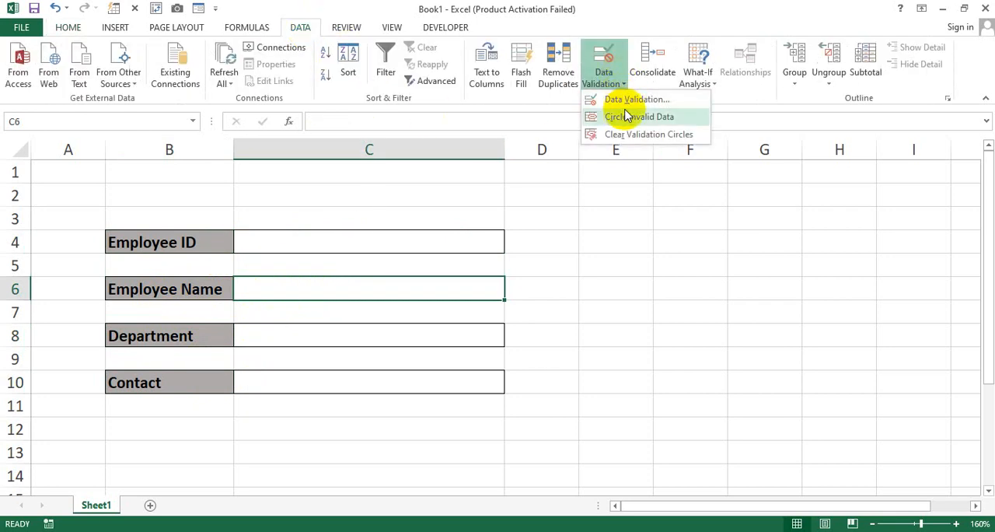
click(638, 108)
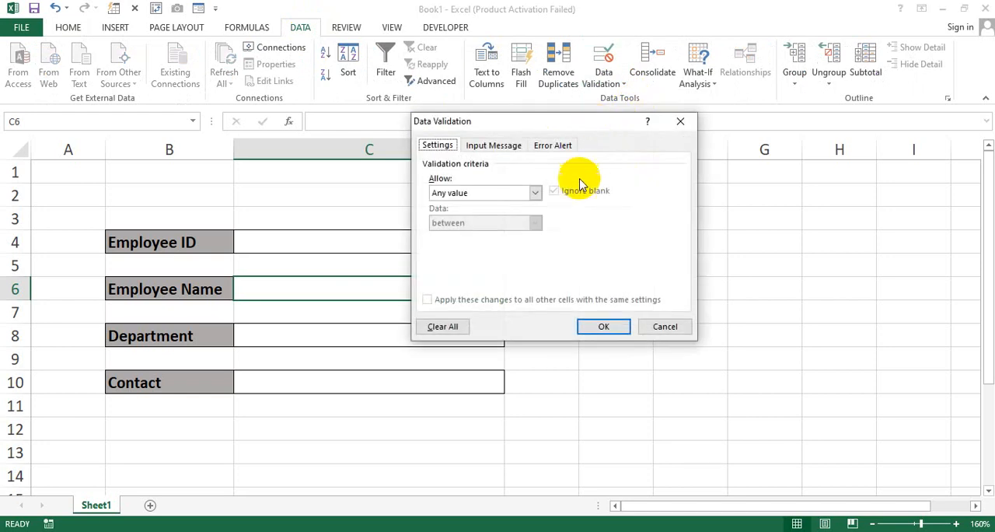
drag(554, 133, 604, 152)
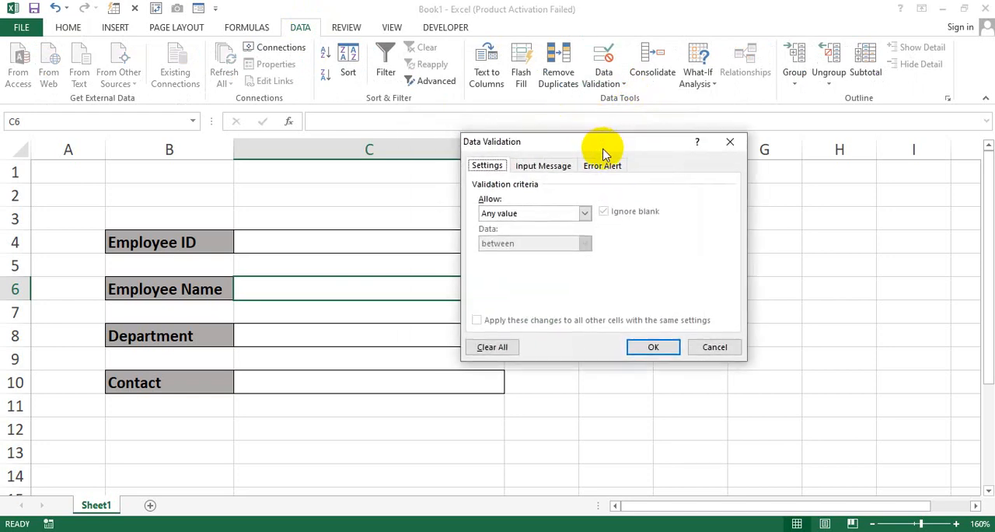
click(547, 168)
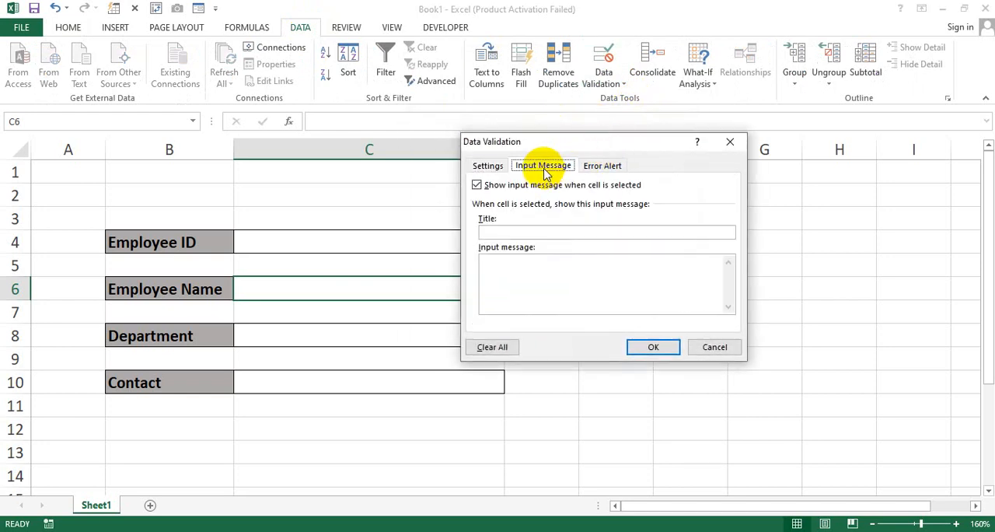
click(520, 232)
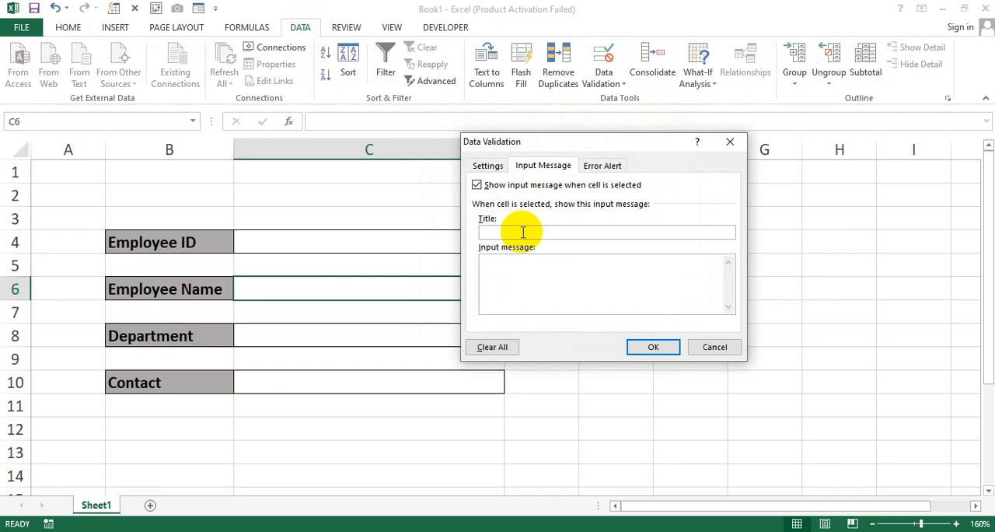
text(Employee Name)
Step: Set the Employee Name input message text to "Please Enter Your Name" and apply the validation
click(529, 273)
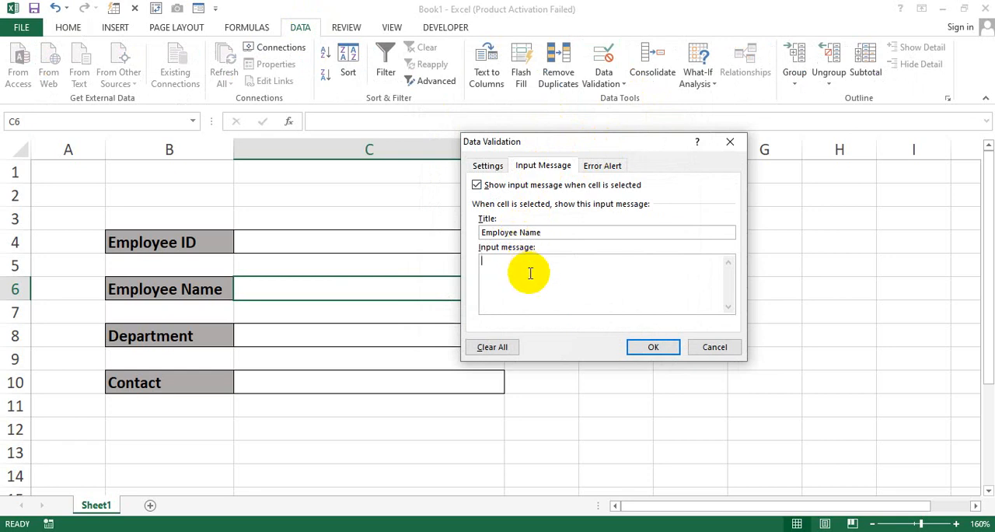
text(Please Enter Your Name)
click(655, 348)
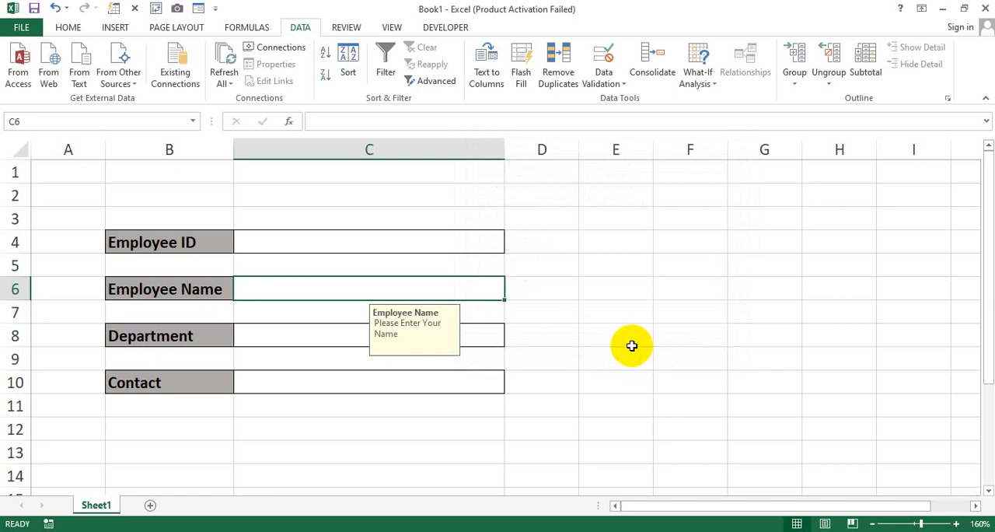
Step: Check the input message by selecting empty cells beside the form and reselecting the Employee Name entry cell
click(631, 315)
click(591, 380)
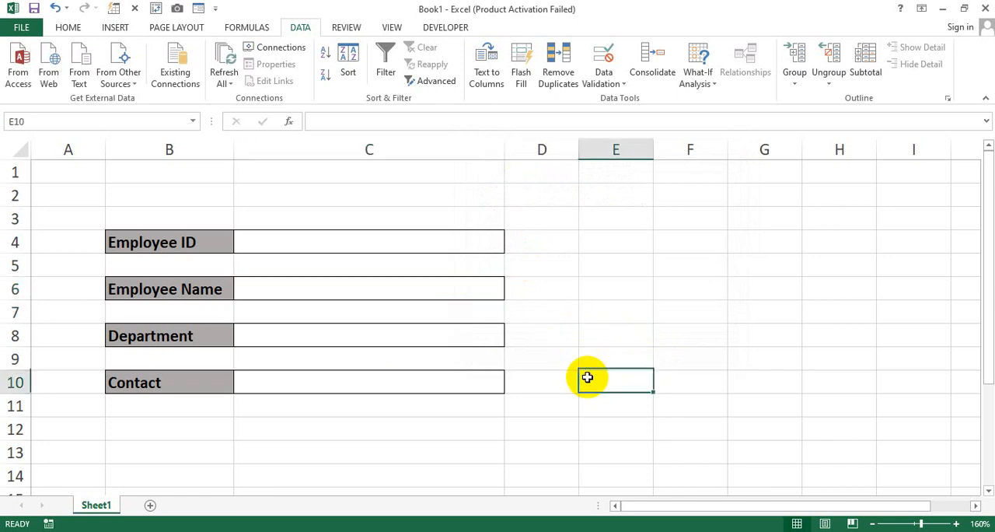
click(661, 333)
click(564, 314)
click(563, 359)
click(599, 331)
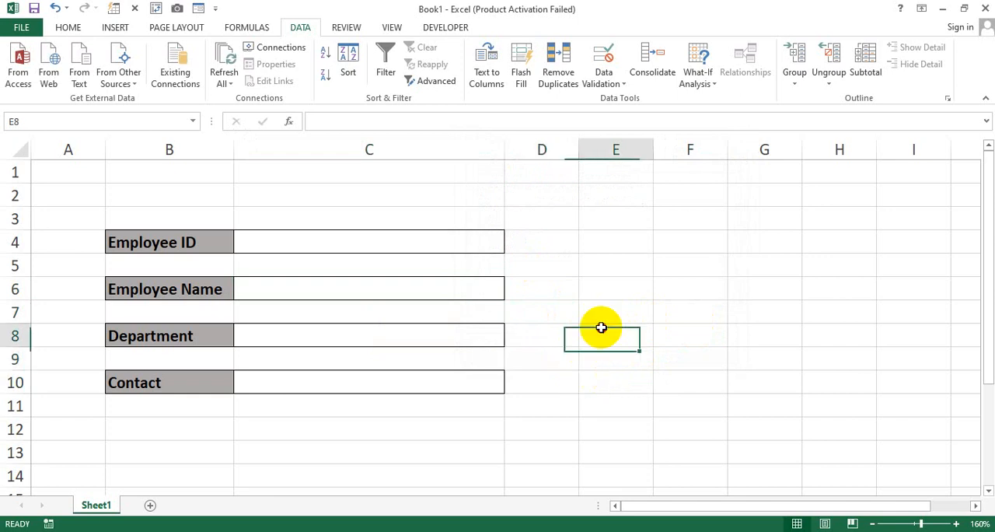
click(604, 317)
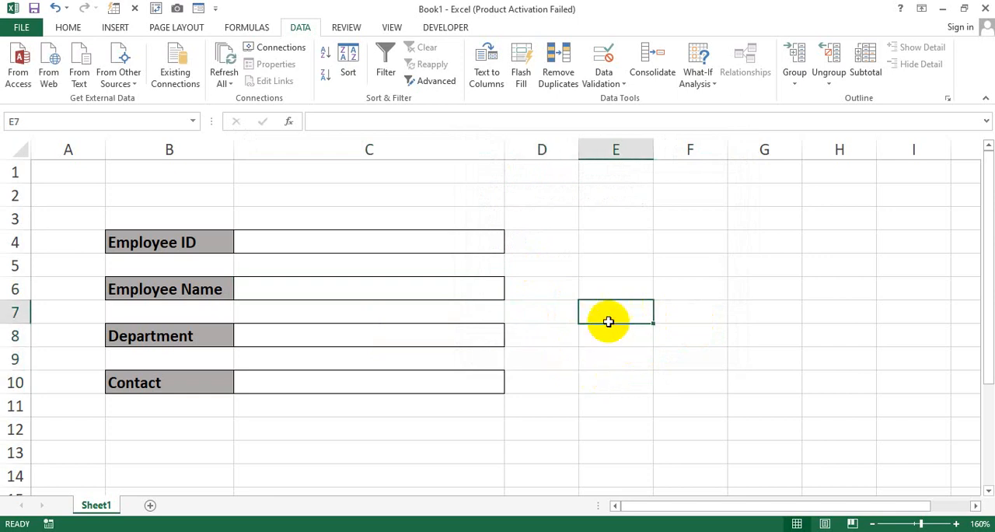
click(337, 292)
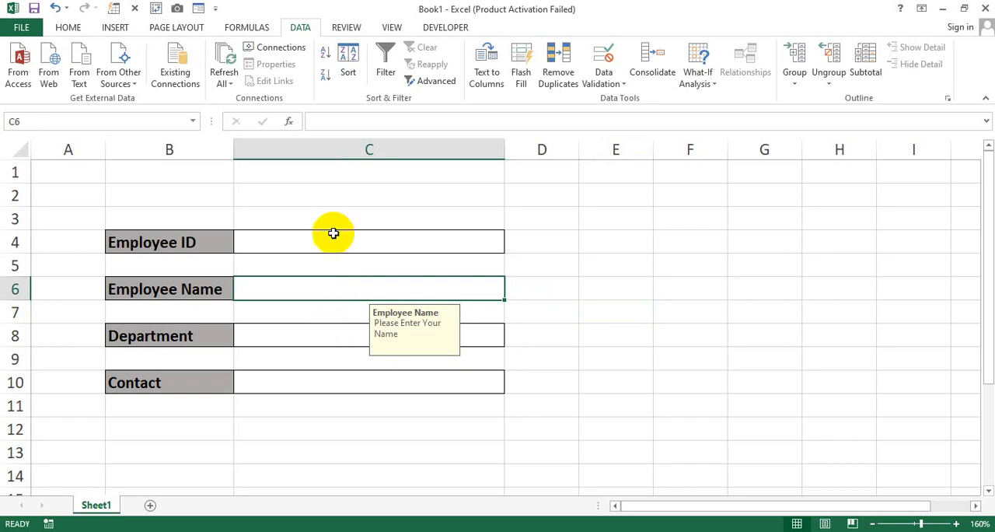
Step: Begin a data validation input message for the Employee ID entry cell, titled "Employee ID"
click(325, 240)
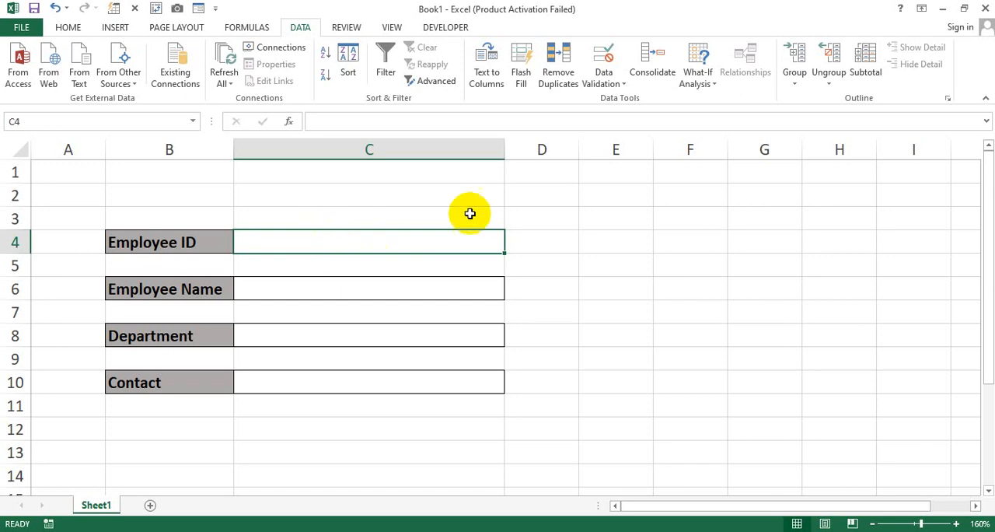
click(618, 83)
click(633, 100)
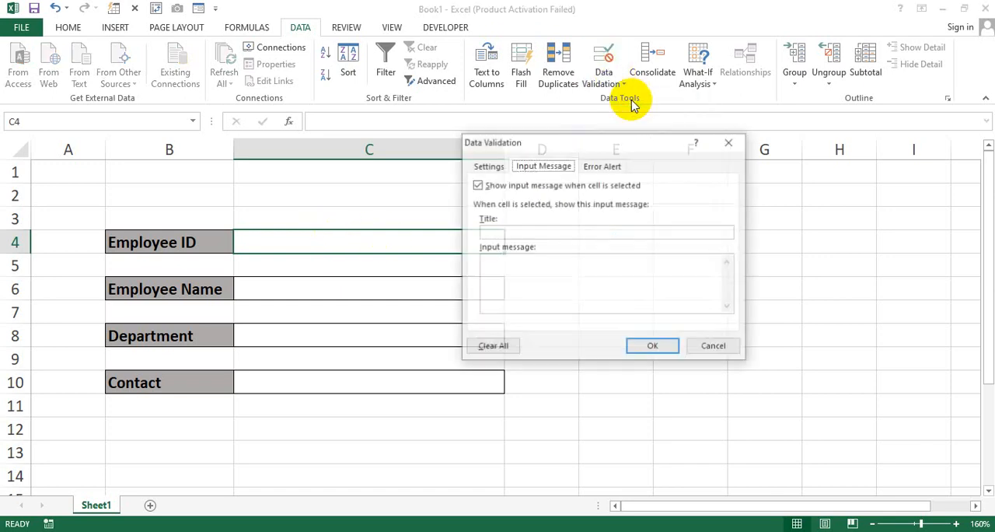
click(518, 233)
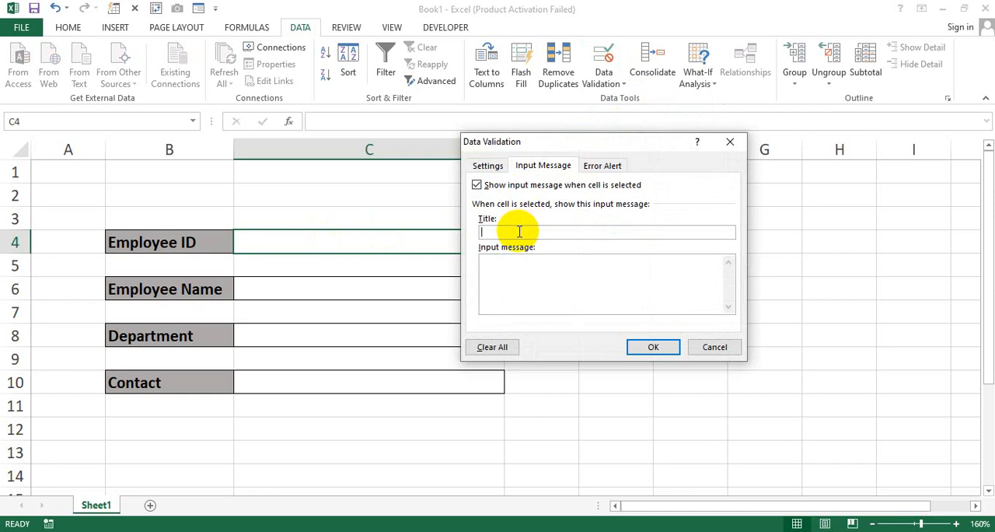
text(Employee ID)
Step: Set the Employee ID input message text to "Enter Your ID Only 3 Digits" and apply the validation
click(515, 267)
text(E)
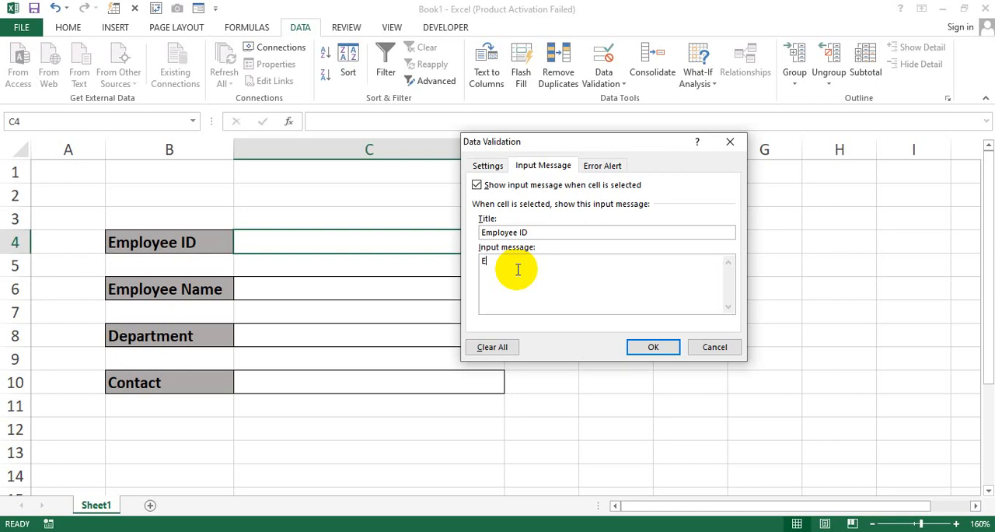
text(nter Your ID Only 3 Digit)
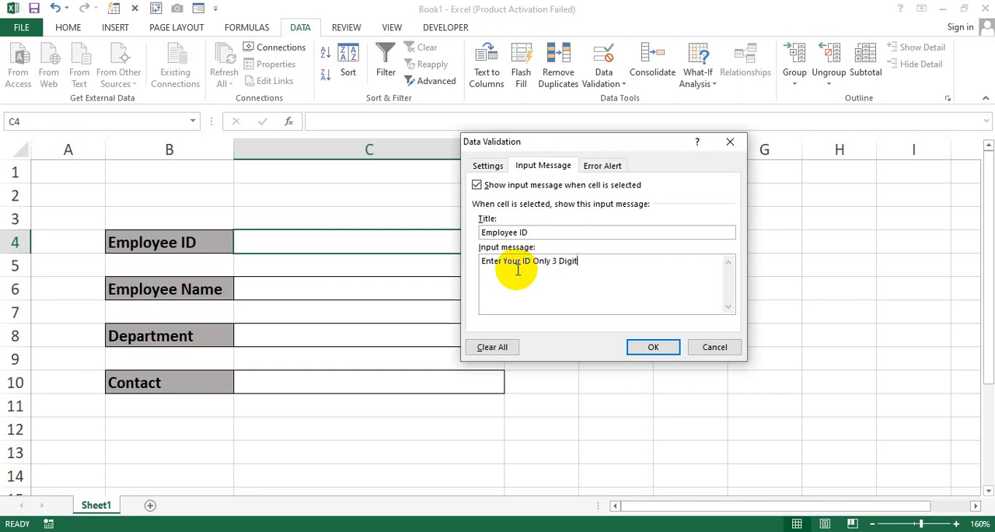
text(s)
click(653, 346)
click(618, 353)
Step: Title the data validation error alert for the Employee ID entry cell "Employee ID"
click(451, 248)
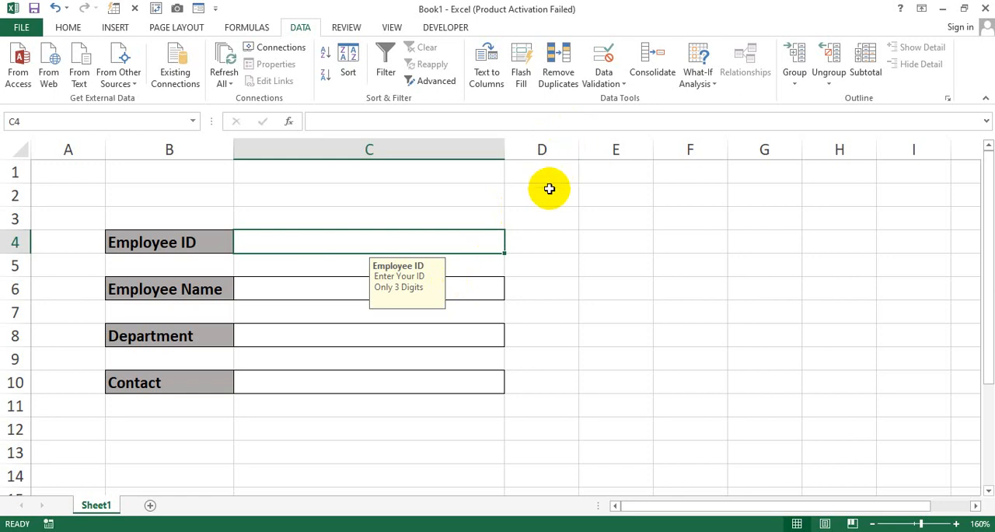
click(603, 76)
click(613, 95)
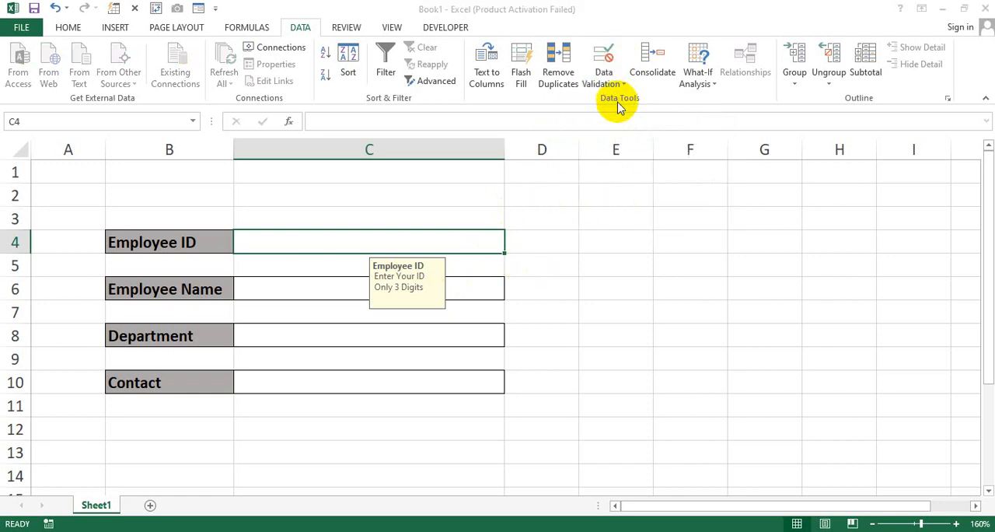
drag(598, 146, 618, 154)
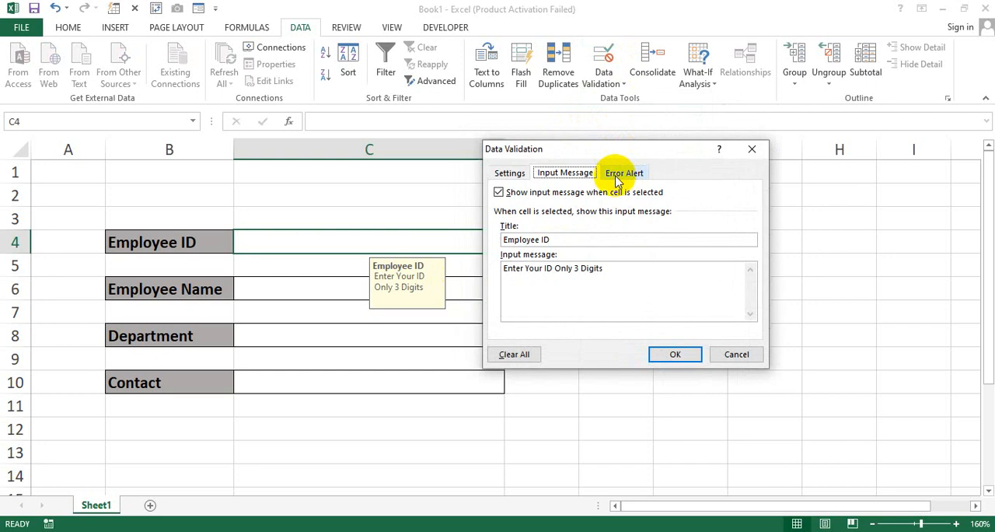
click(625, 172)
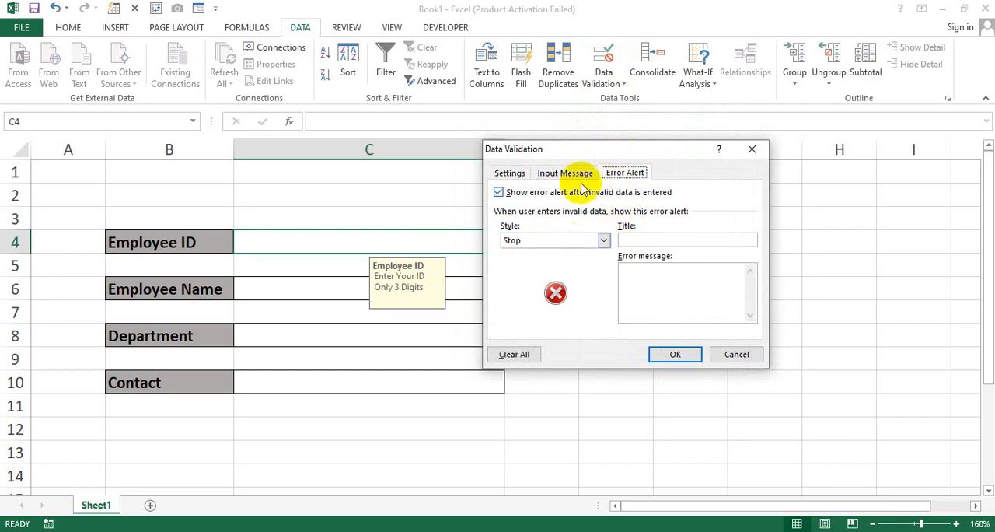
drag(590, 149, 613, 147)
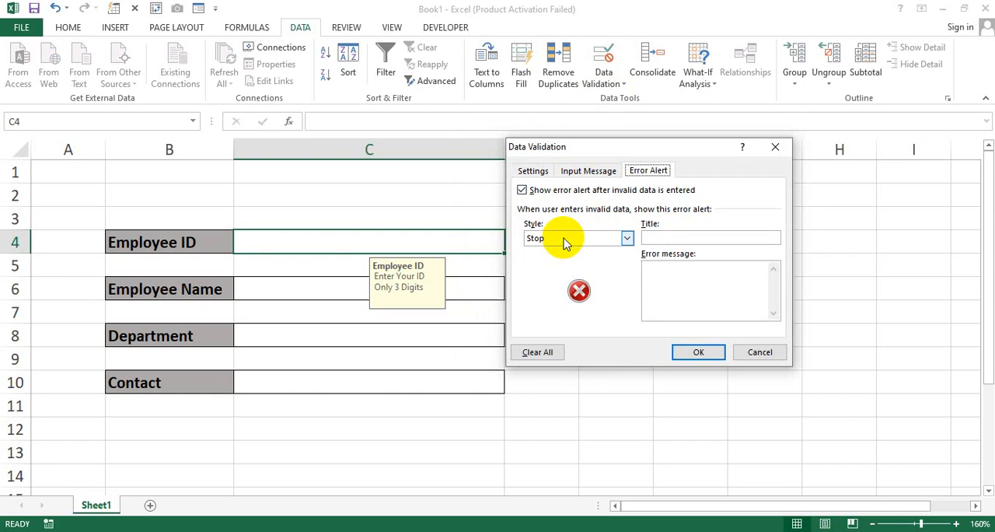
click(667, 238)
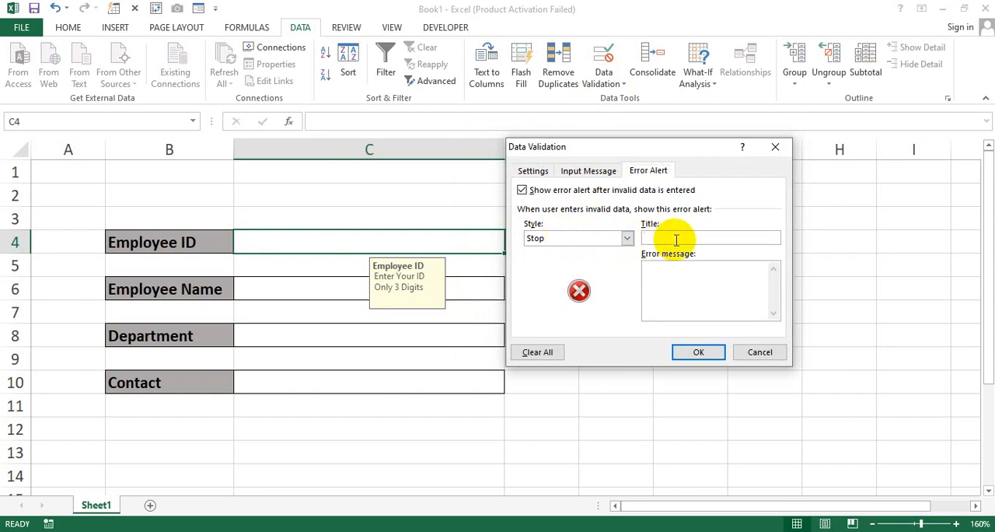
text(Employee ID)
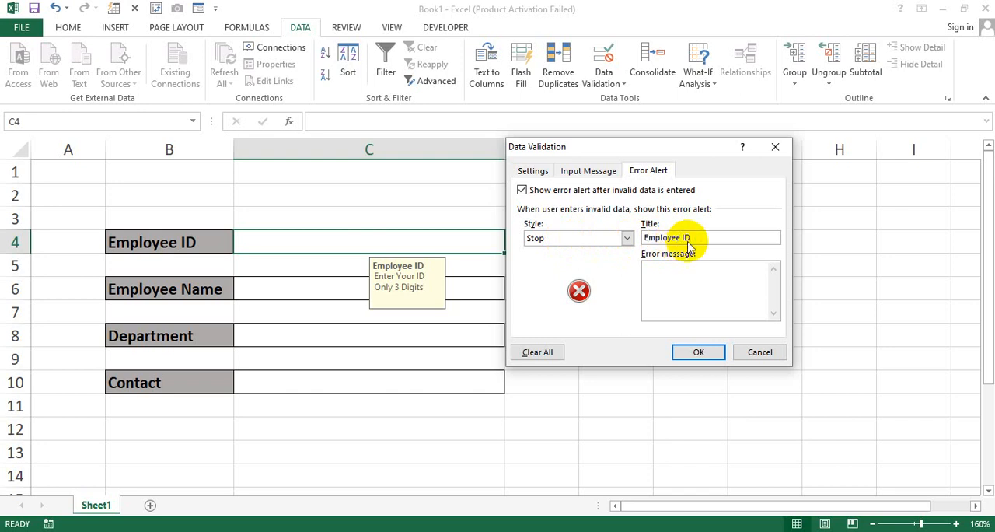
Step: Set the Employee ID error message to "Correct Your ID", apply the validation and reselect the Employee ID entry cell
click(698, 272)
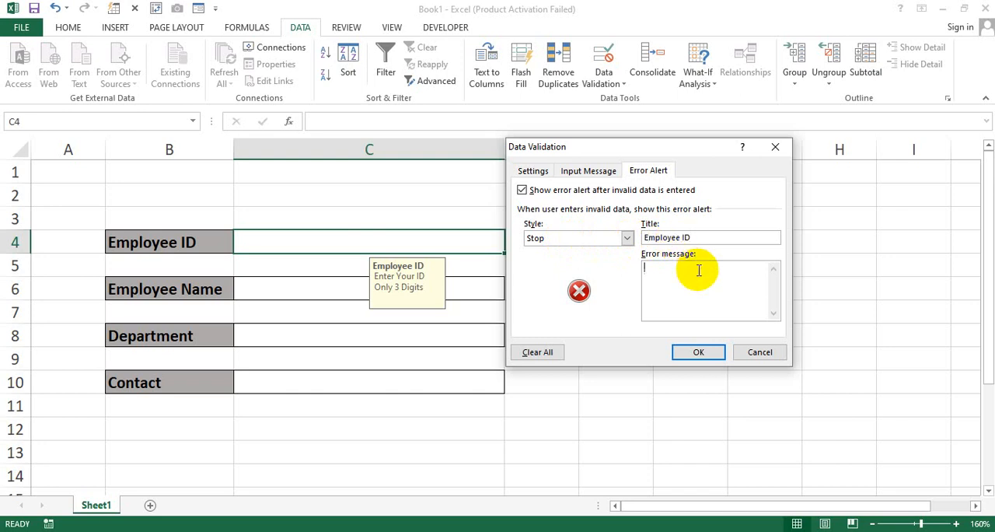
text(Correct Your ID)
click(689, 357)
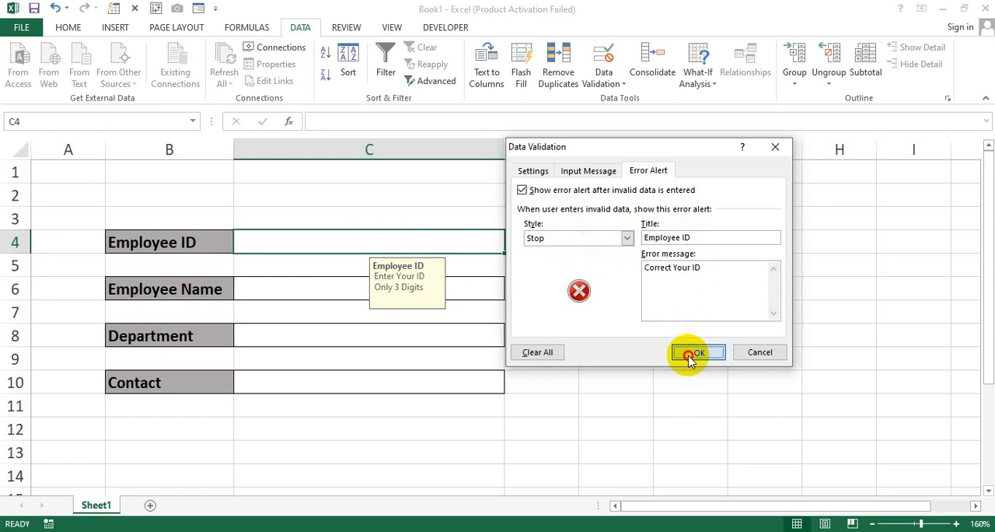
click(646, 342)
click(464, 245)
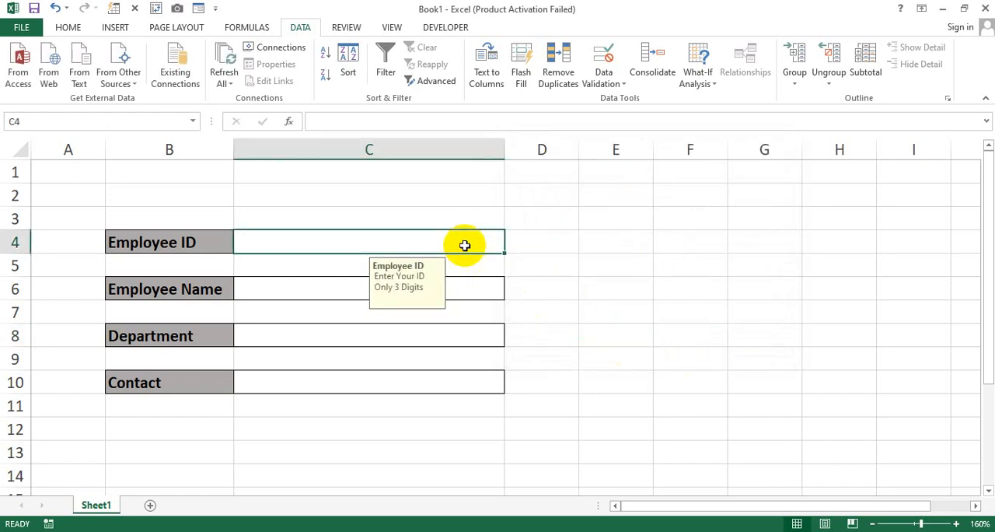
Step: Enter a five-digit test ID in the Employee ID entry cell, then clear the cell
text(56598)
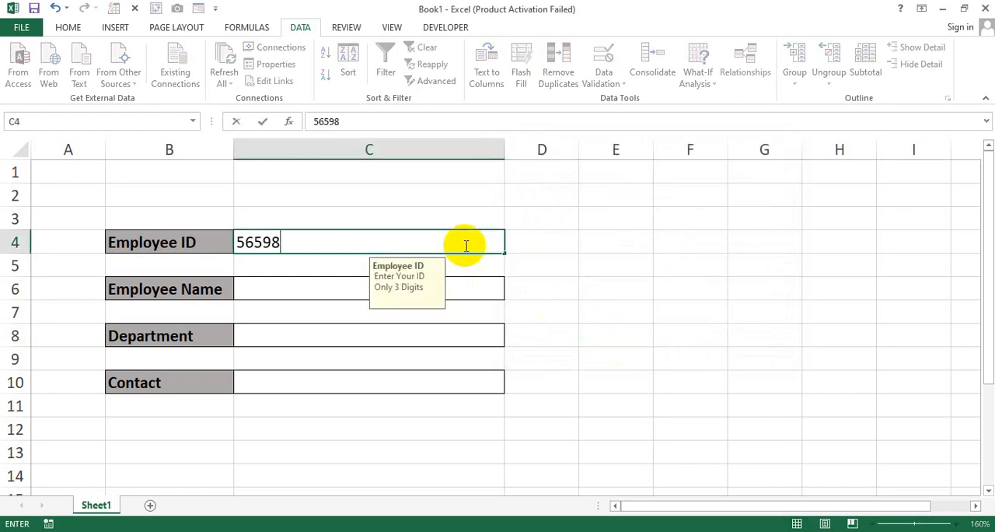
key(Return)
click(476, 244)
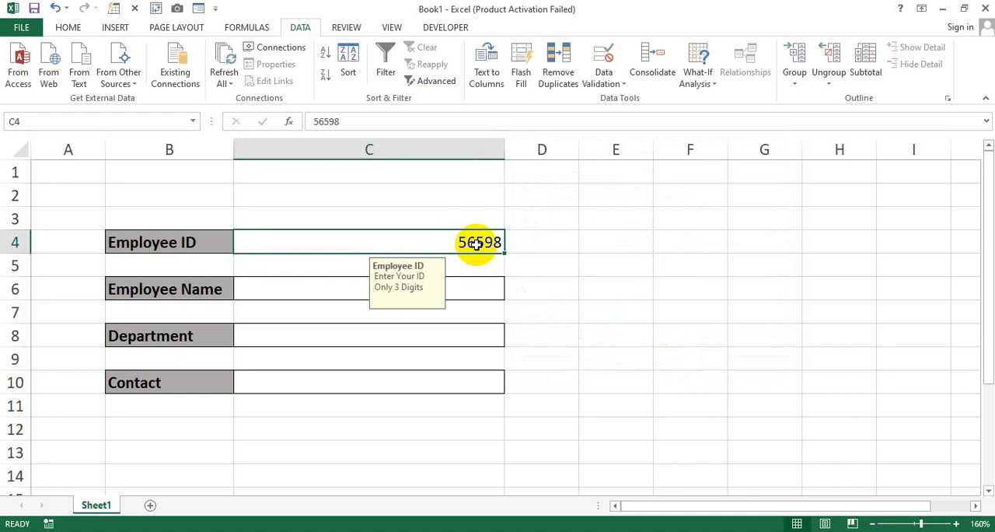
key(Delete)
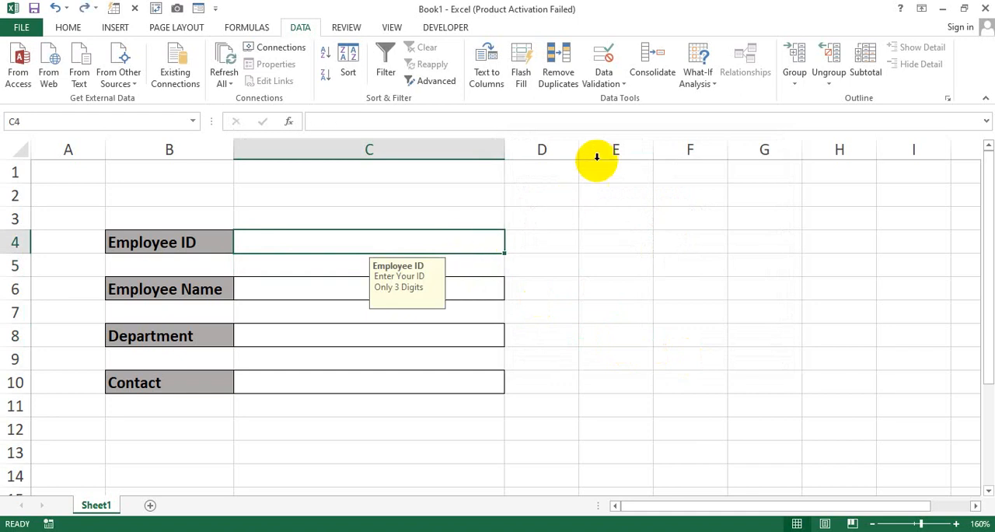
Step: Set the Employee ID entry cell's validation criteria to a text length equal to 3 and apply the rule
click(611, 62)
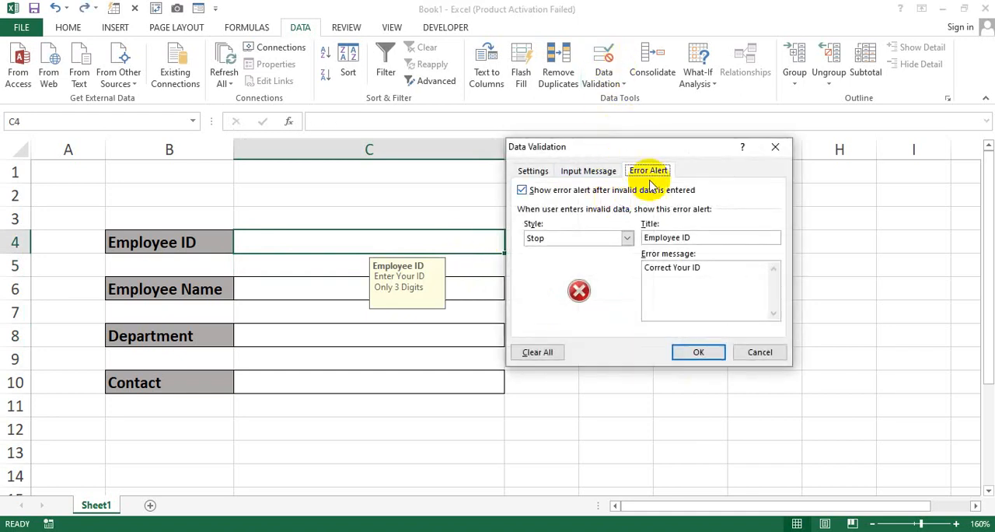
click(534, 171)
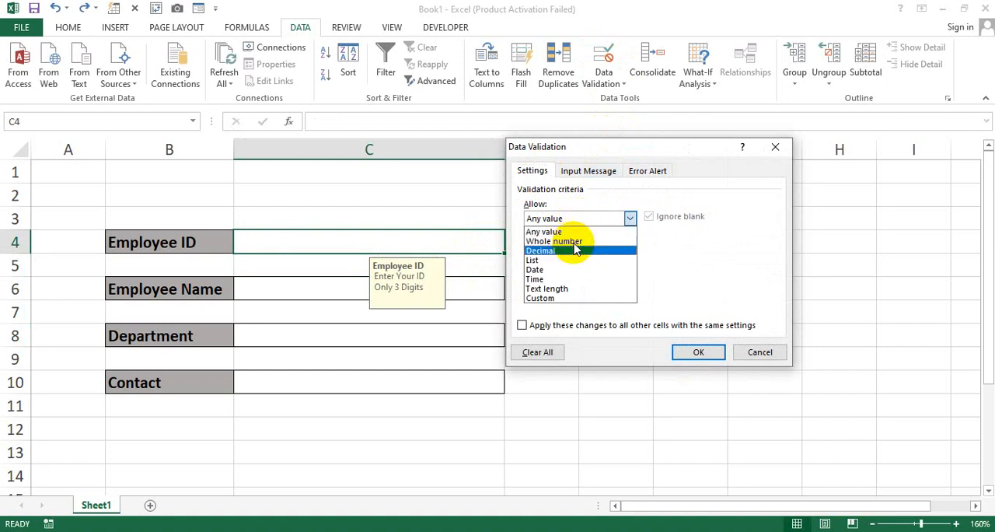
click(571, 292)
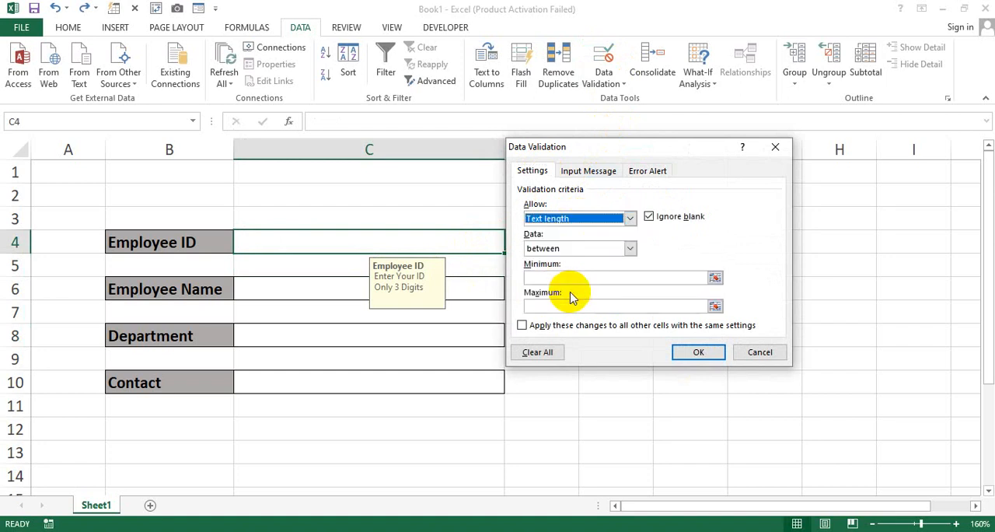
click(571, 249)
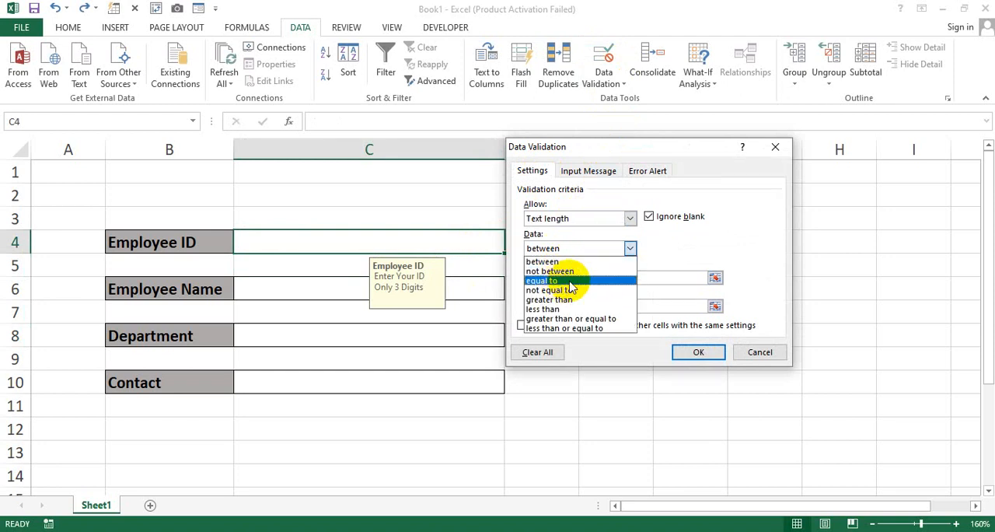
click(563, 281)
click(563, 277)
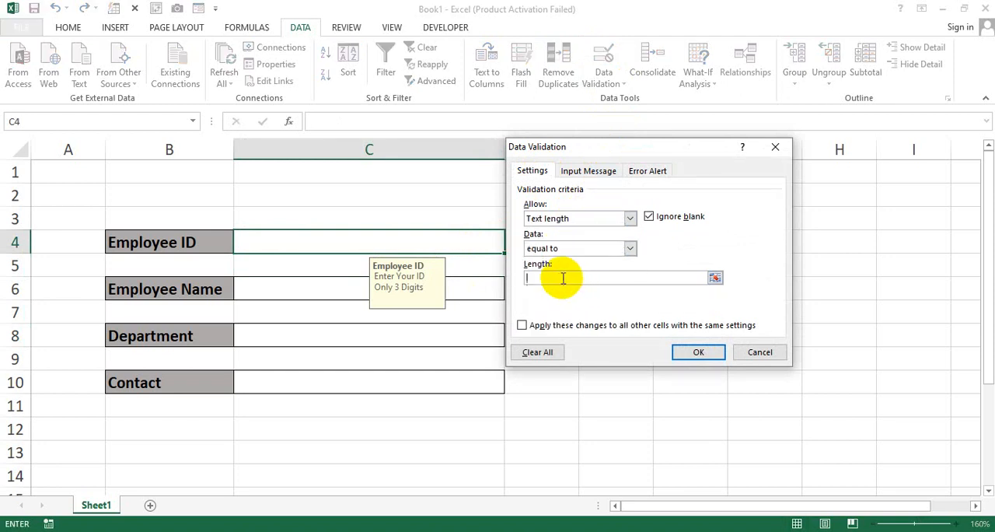
text(3)
click(698, 352)
click(629, 334)
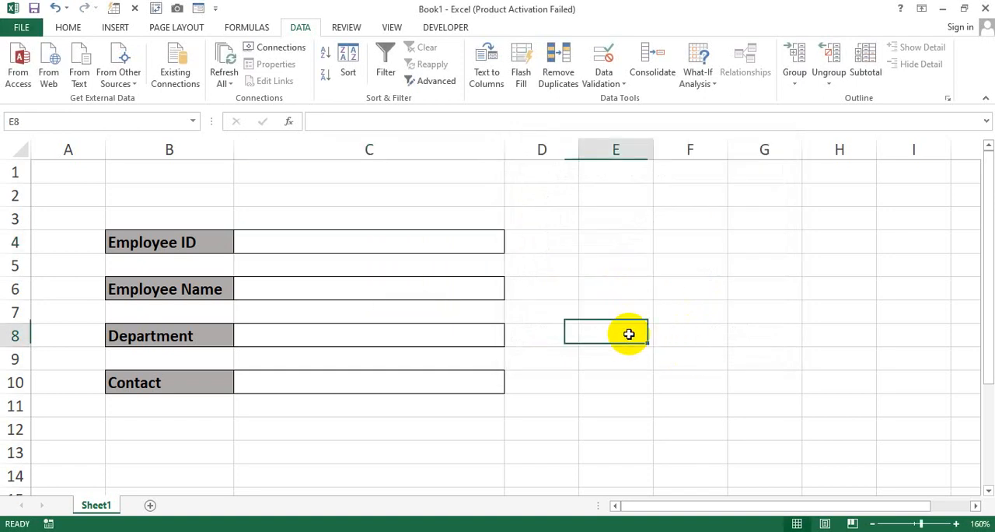
Step: Test the Employee ID rule with a two-digit ID, retry from the error alert and enter a three-digit ID instead
click(429, 237)
text(25)
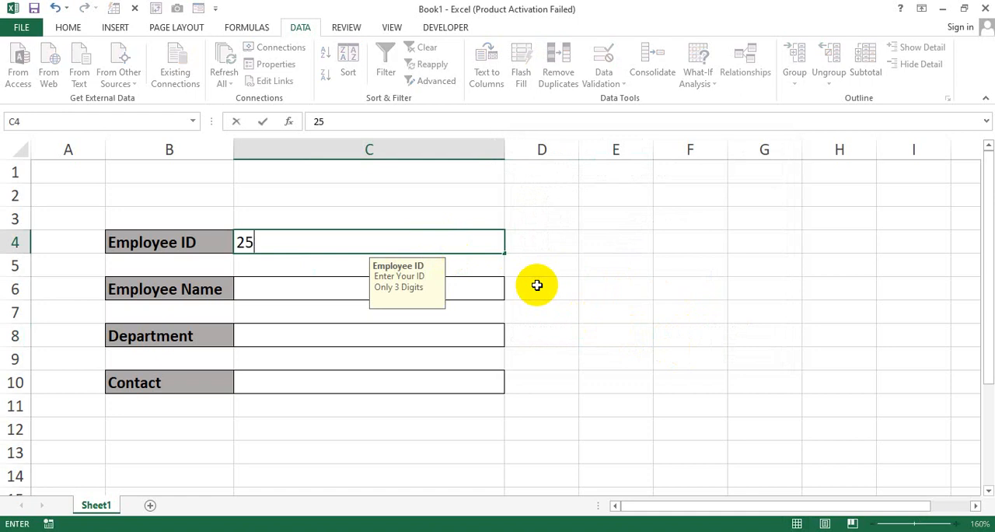
click(537, 286)
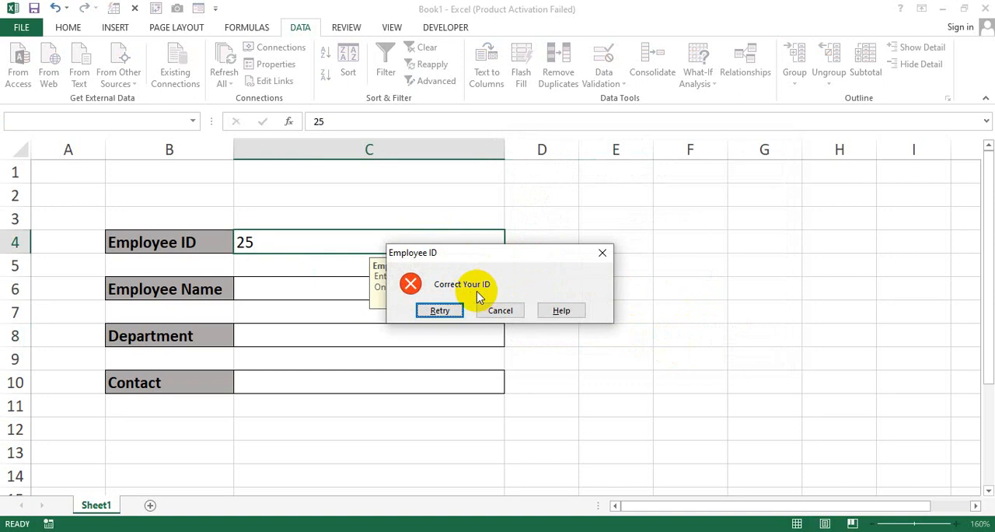
click(441, 310)
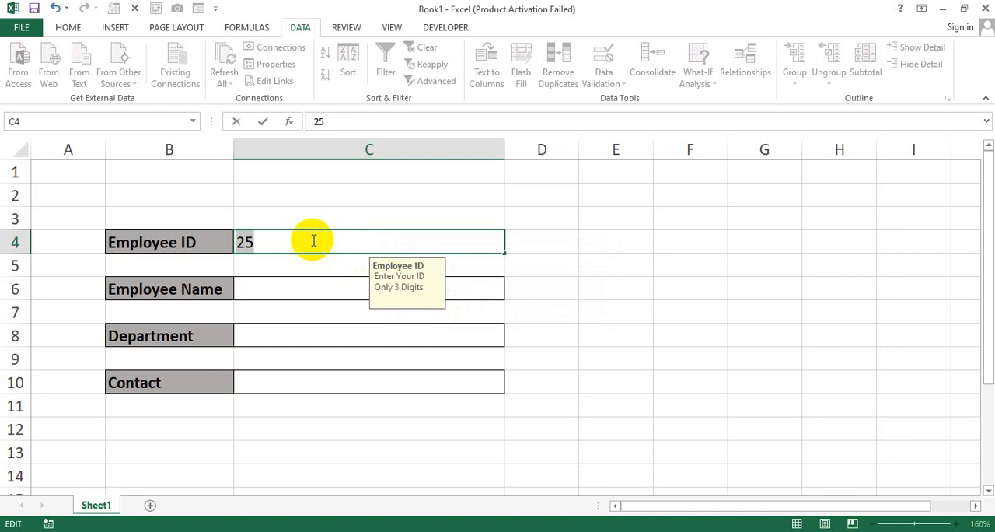
text(369)
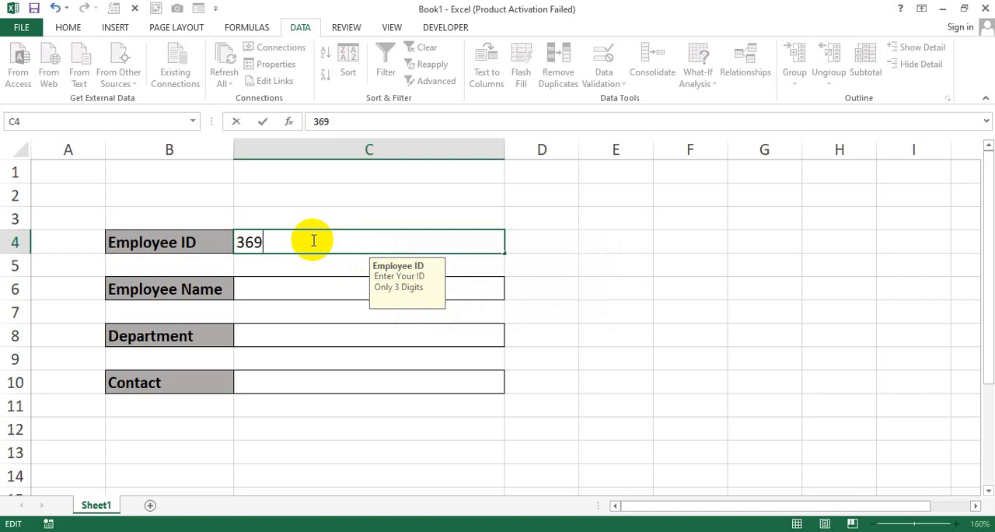
key(Return)
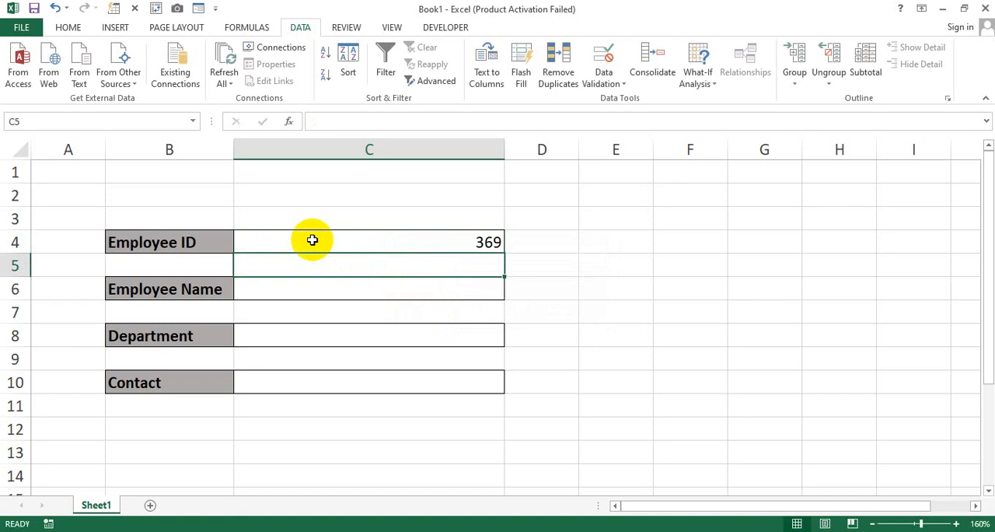
Step: Change the error alert style of the Employee ID entry cell to Warning and apply it
click(312, 240)
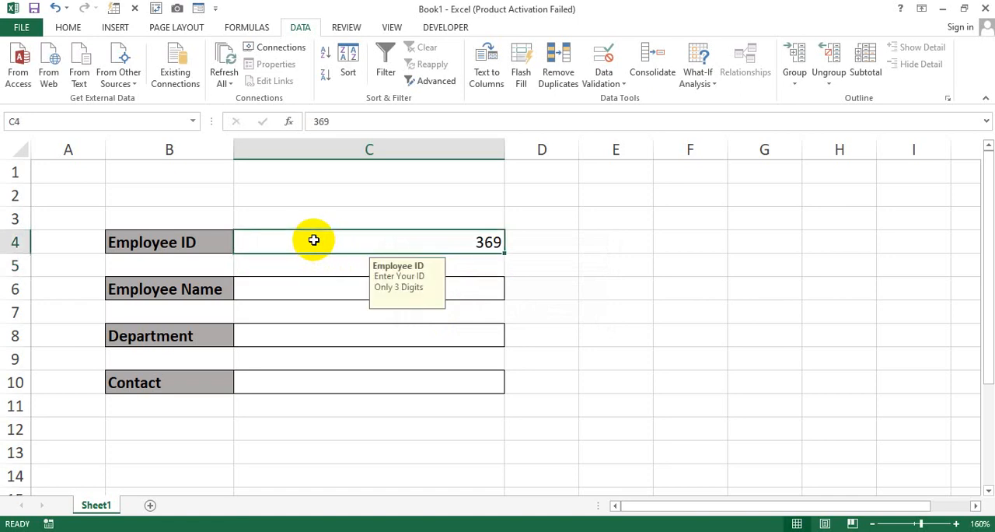
click(621, 86)
click(631, 99)
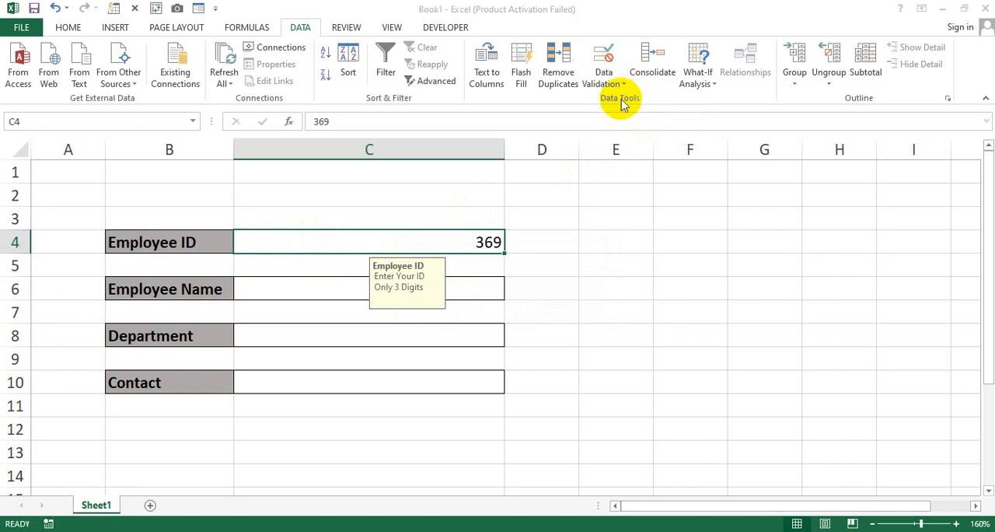
click(637, 172)
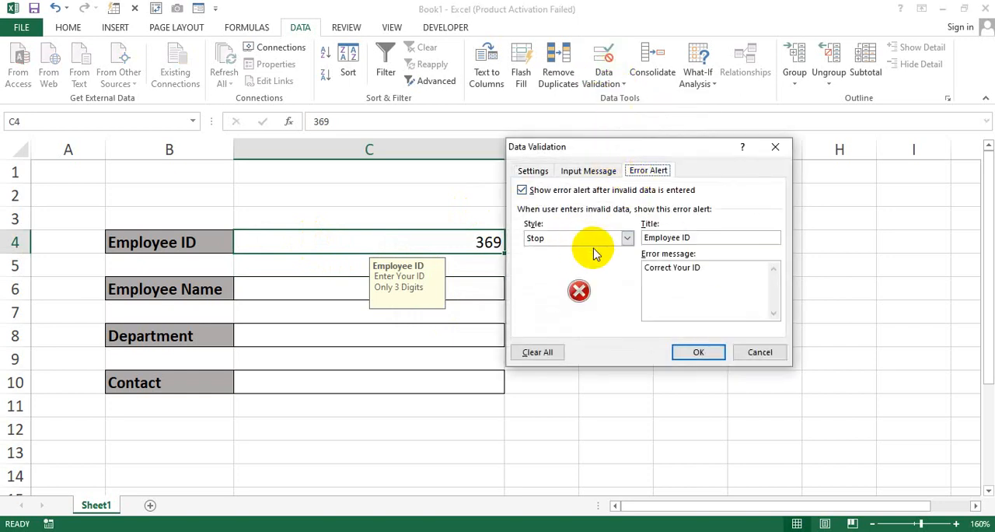
click(627, 238)
click(587, 261)
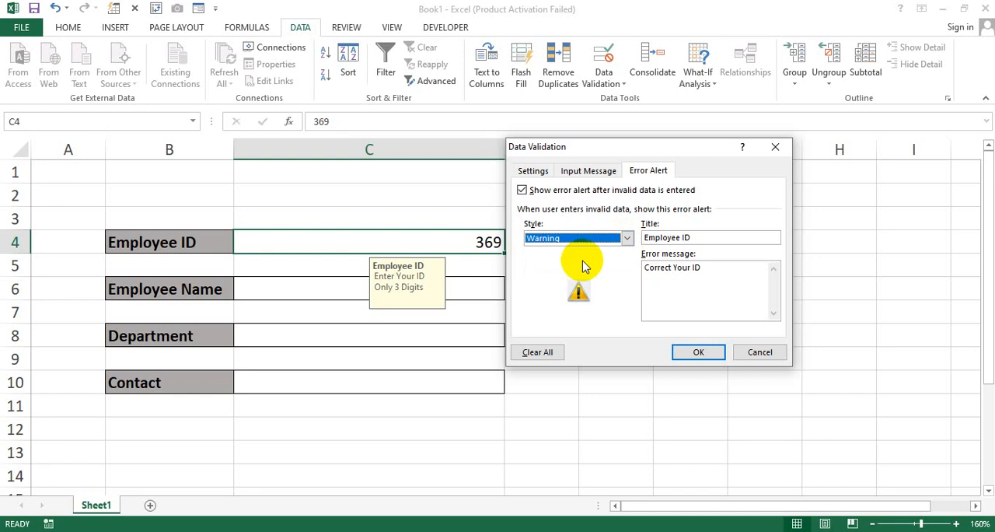
click(697, 353)
click(600, 322)
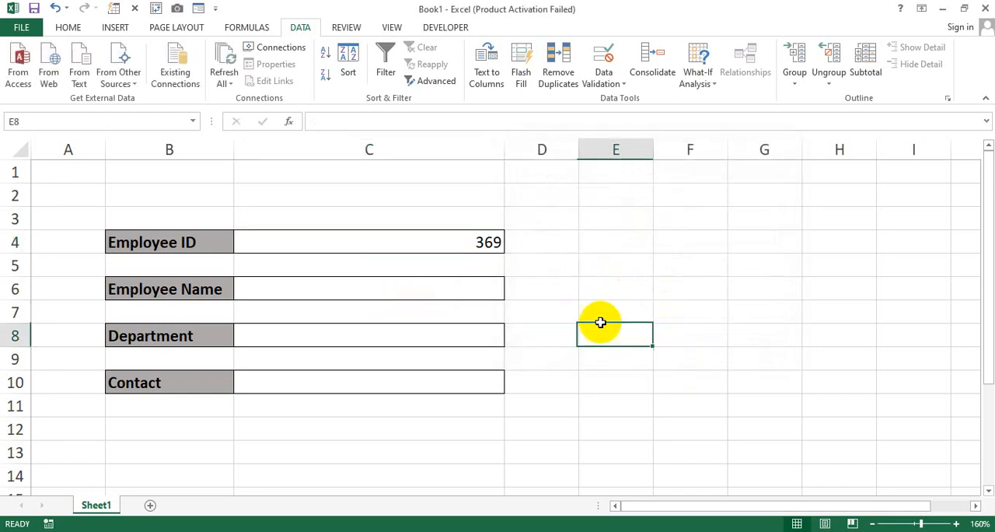
Step: Test the Warning alert by entering a one-digit ID in the Employee ID entry cell and choosing to continue
click(445, 239)
text(5)
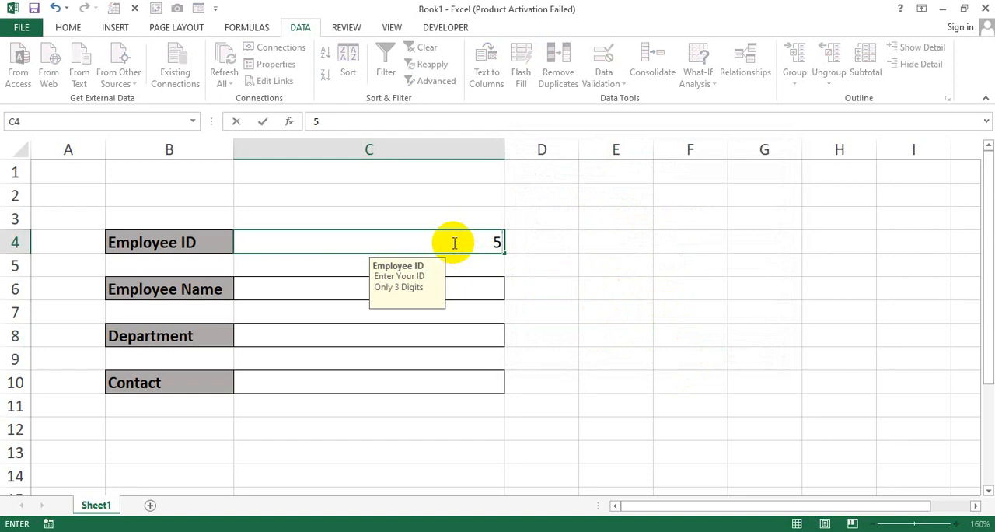
key(Return)
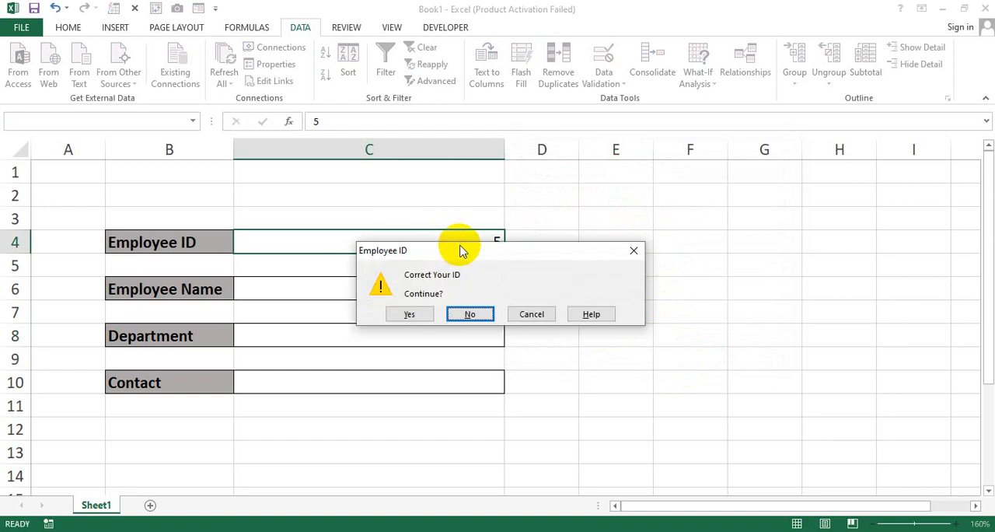
drag(456, 246, 409, 289)
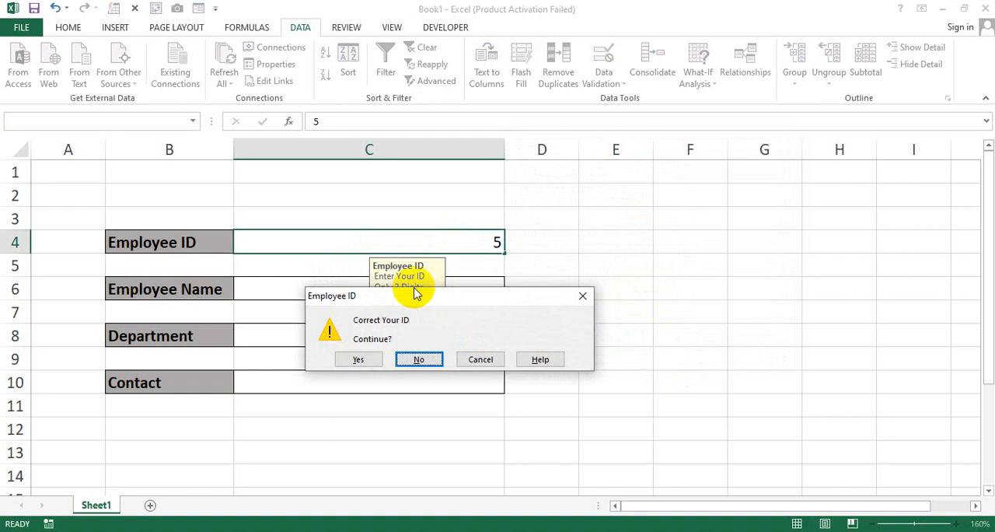
click(359, 360)
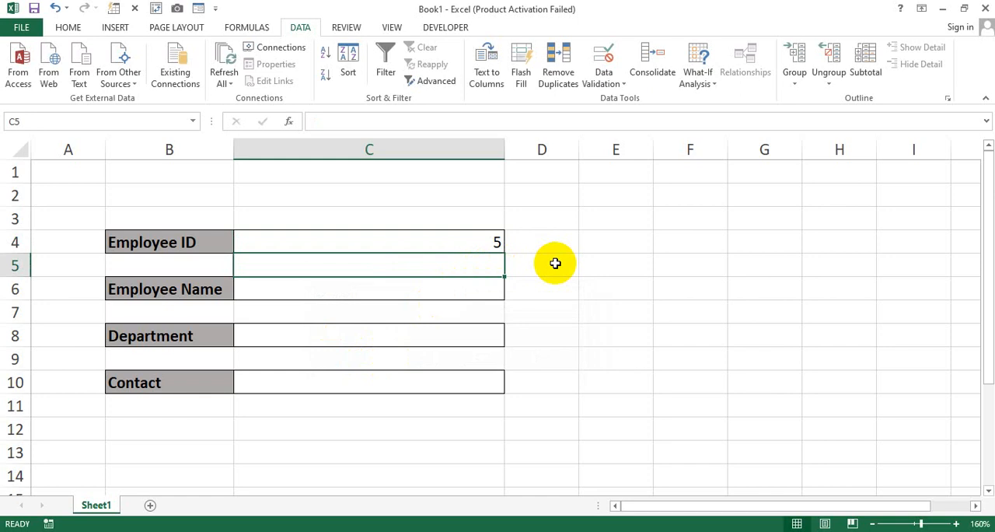
Step: Change the error alert style of the Employee ID entry cell to Information and apply it
click(350, 238)
click(604, 81)
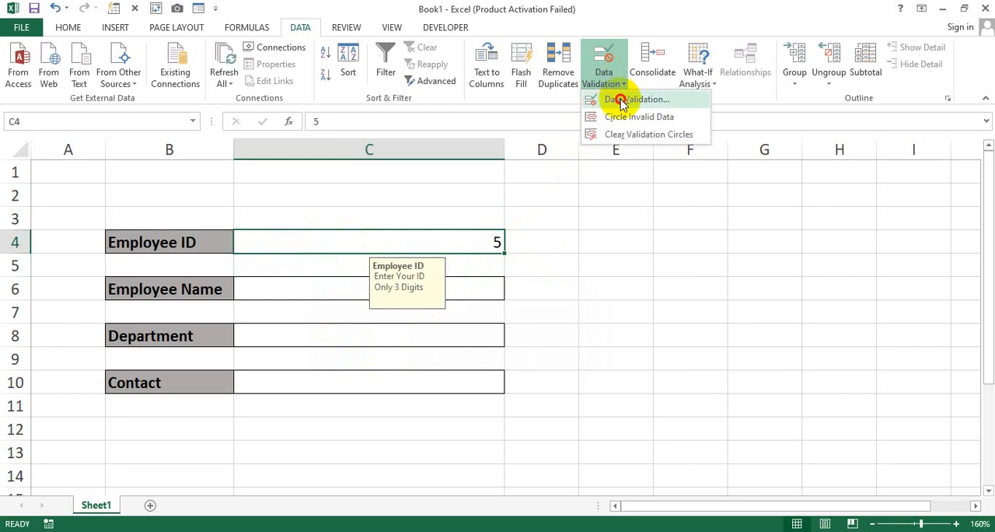
click(622, 98)
click(607, 239)
click(556, 269)
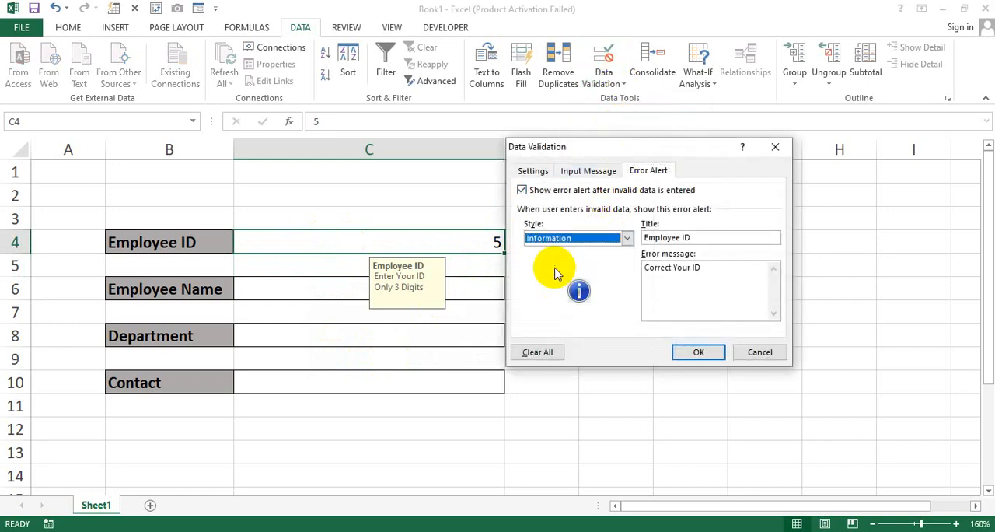
click(684, 352)
click(583, 333)
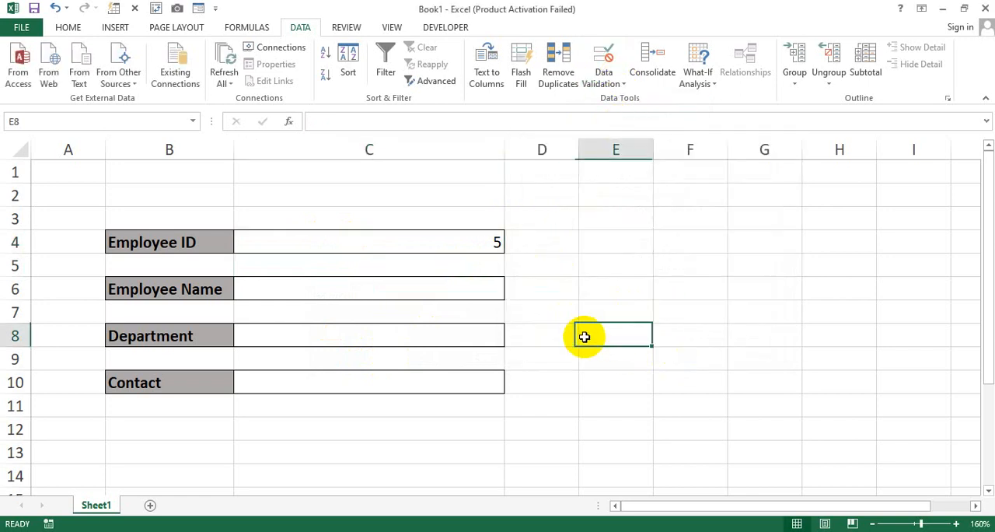
Step: Test the Information alert by entering a five-digit ID in the Employee ID entry cell and accepting the entry
click(456, 245)
text(57998)
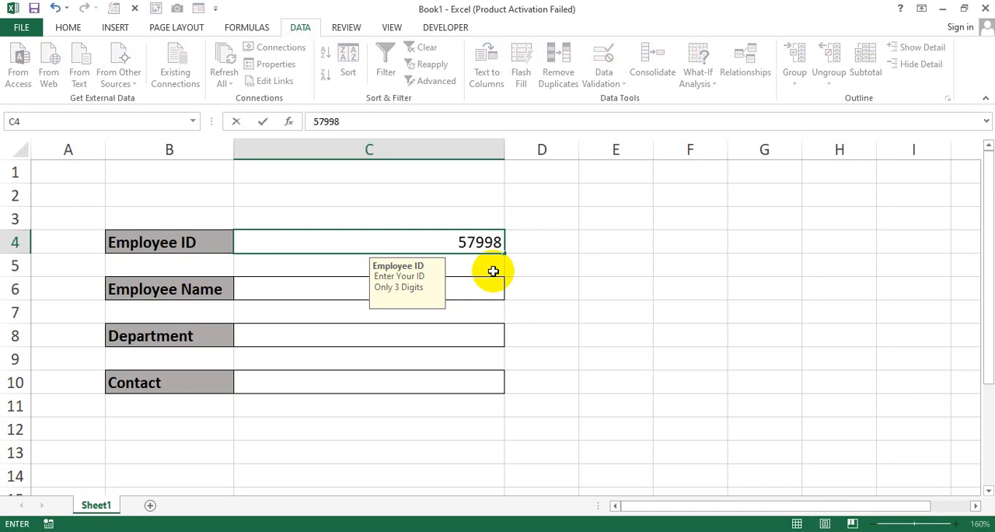
key(Return)
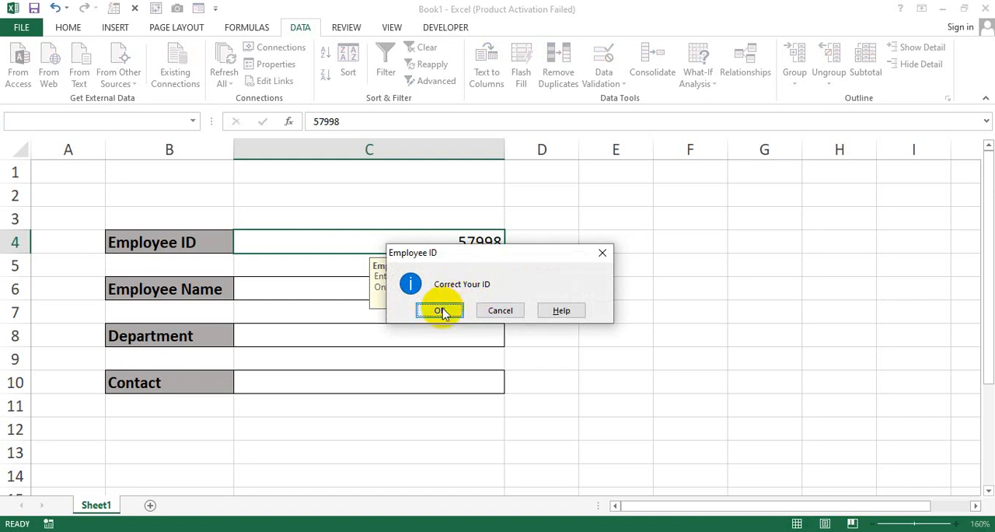
click(441, 311)
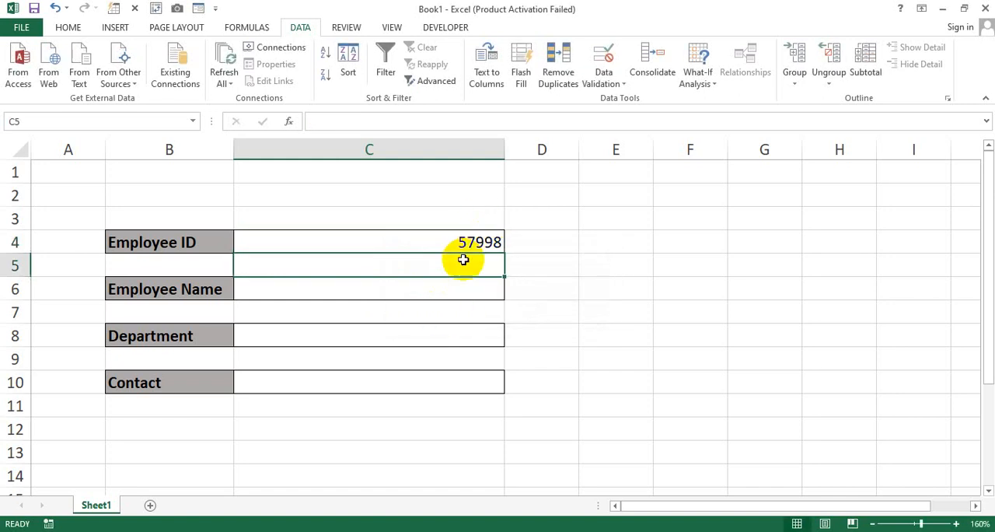
Step: Set the Employee ID entry cell's error alert style to Stop, apply it and clear the cell's test ID
click(471, 244)
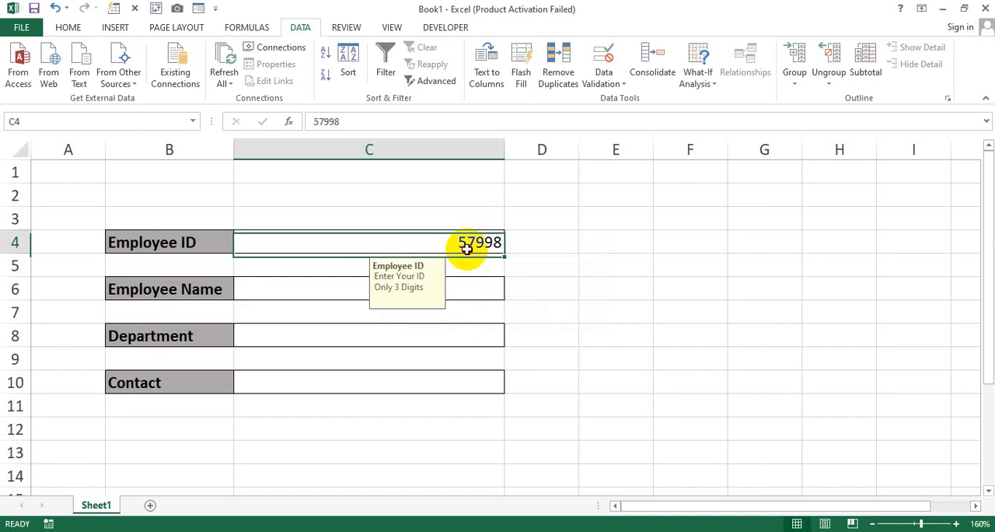
click(622, 78)
click(630, 101)
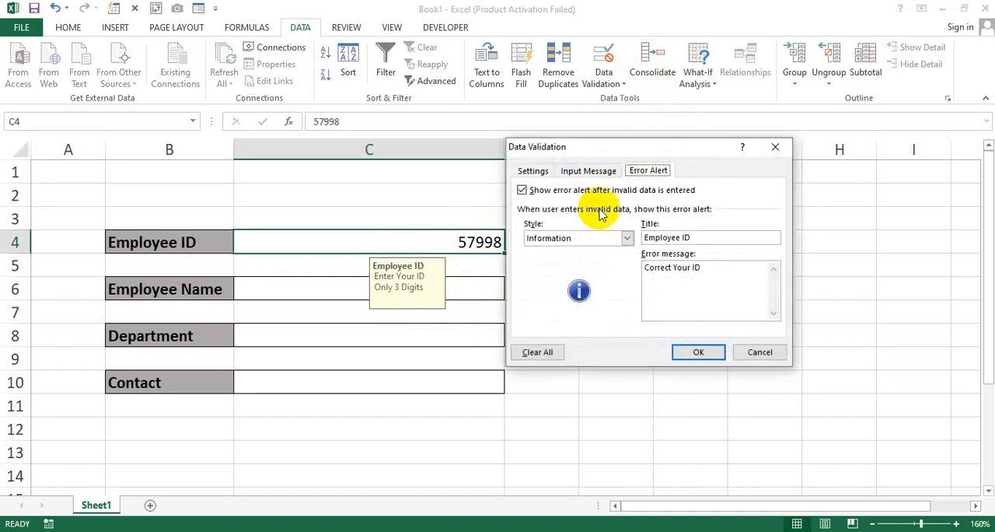
click(606, 238)
click(575, 261)
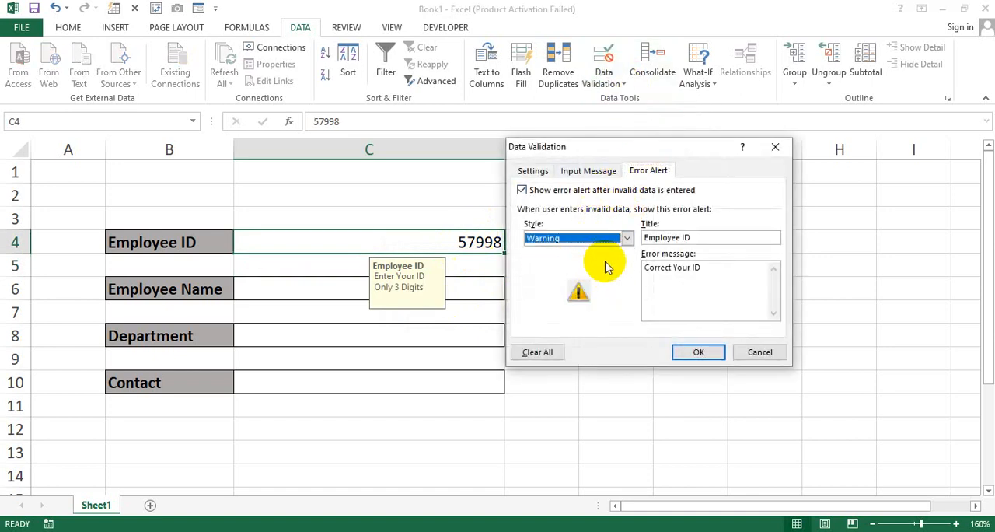
click(599, 239)
click(574, 250)
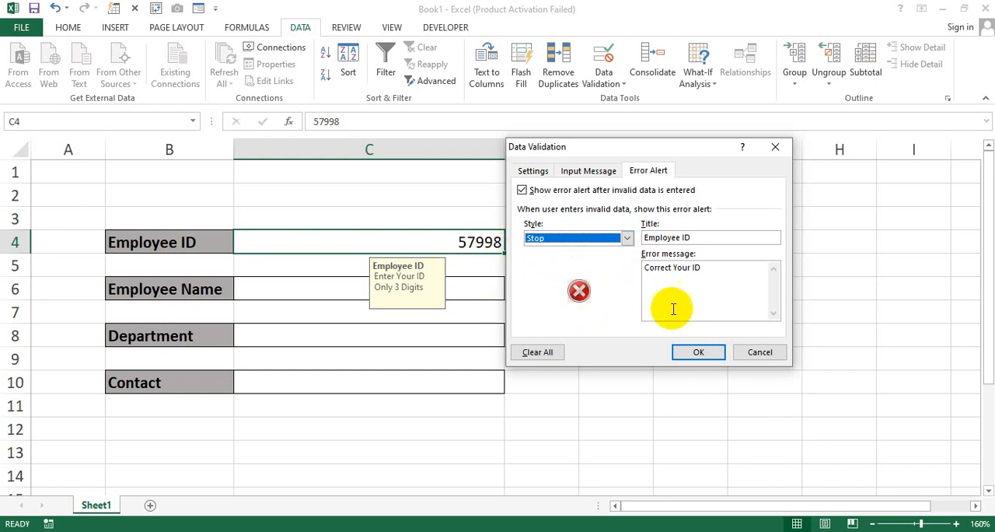
click(692, 351)
click(618, 335)
click(483, 244)
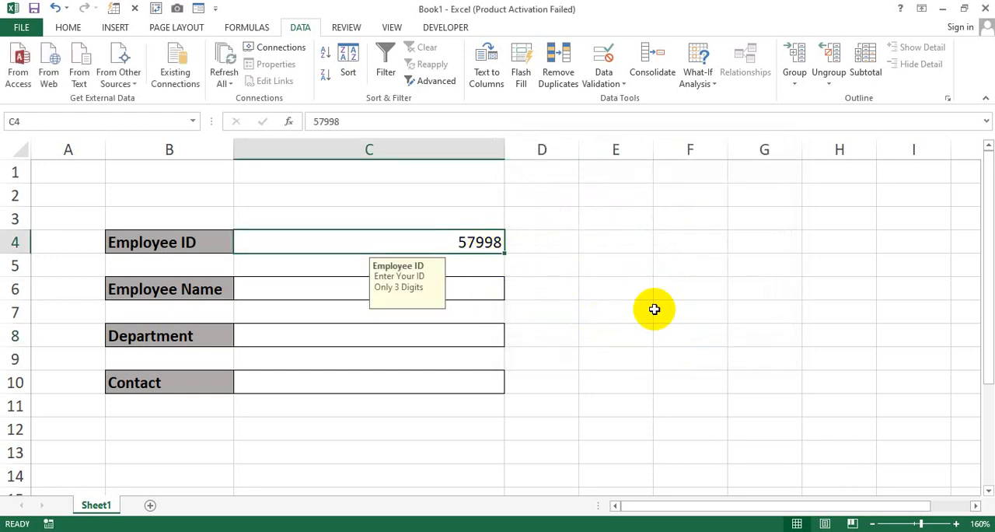
key(Delete)
Step: Test the Stop alert with a five-digit ID in the Employee ID entry cell, choose to retry and cancel the entry
click(587, 294)
click(486, 231)
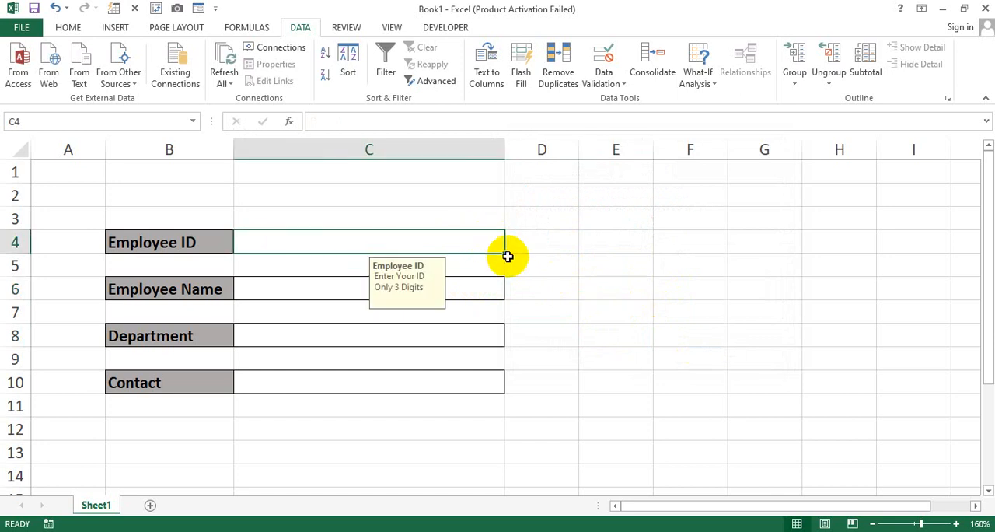
text(25896)
click(508, 256)
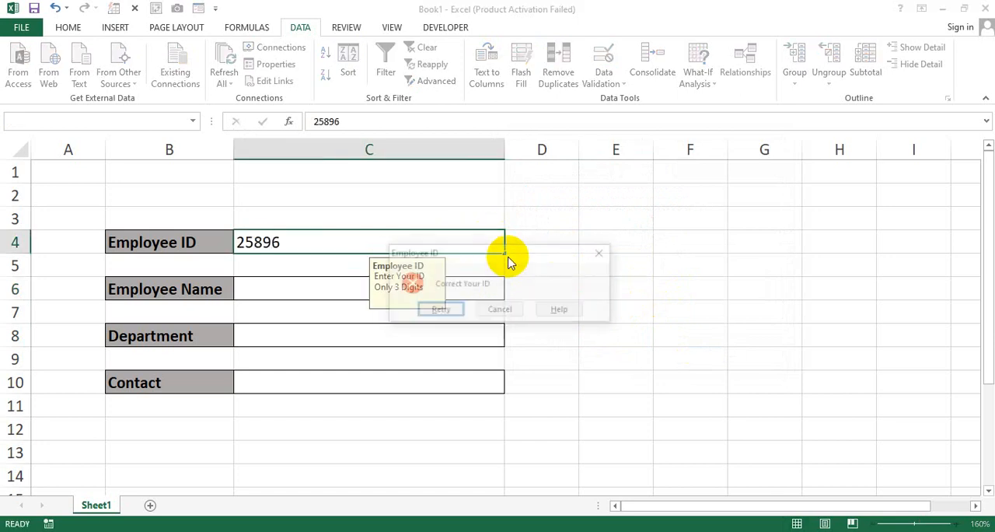
click(442, 310)
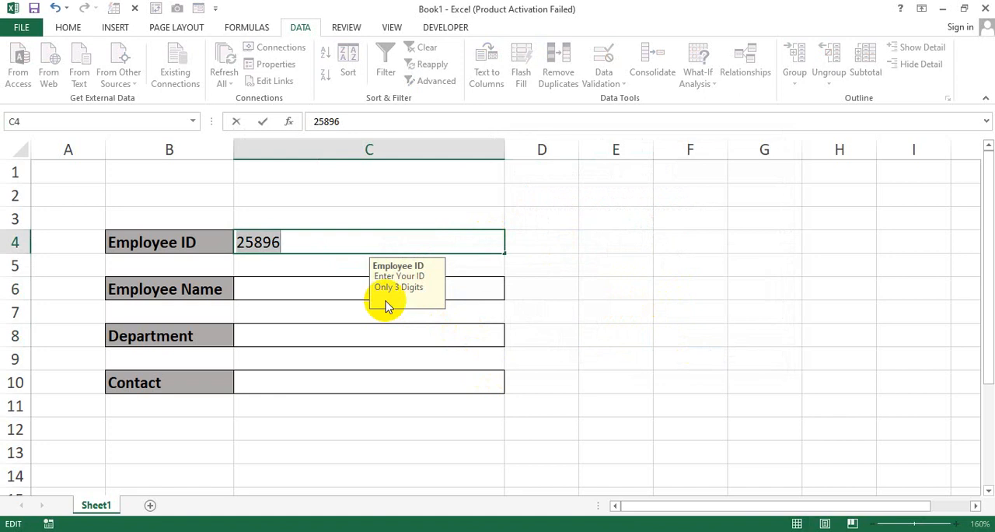
key(Escape)
click(579, 340)
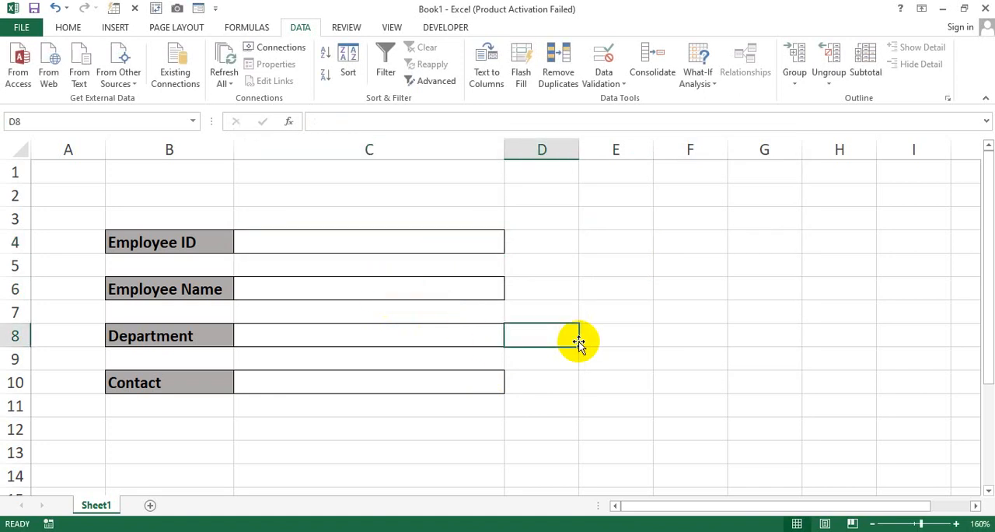